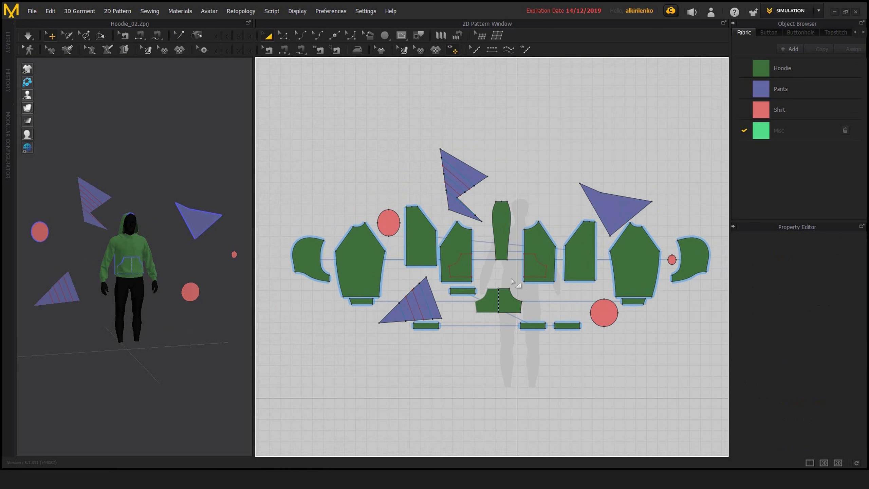
# Step: Select the narrow centre hood piece and extend the selection to all patterns with the same fabric
pyautogui.scroll(3, 517, 291)
pyautogui.scroll(-2, 518, 291)
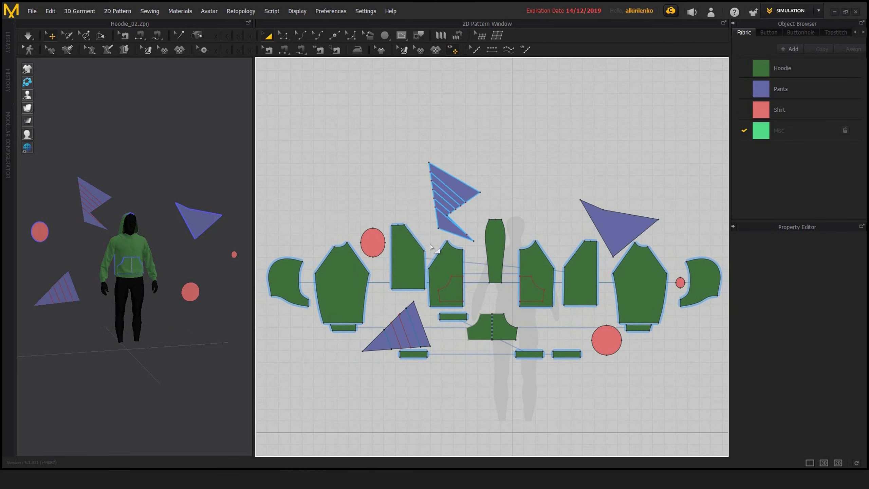
pyautogui.moveTo(527, 228); pyautogui.dragTo(530, 220, button='middle')
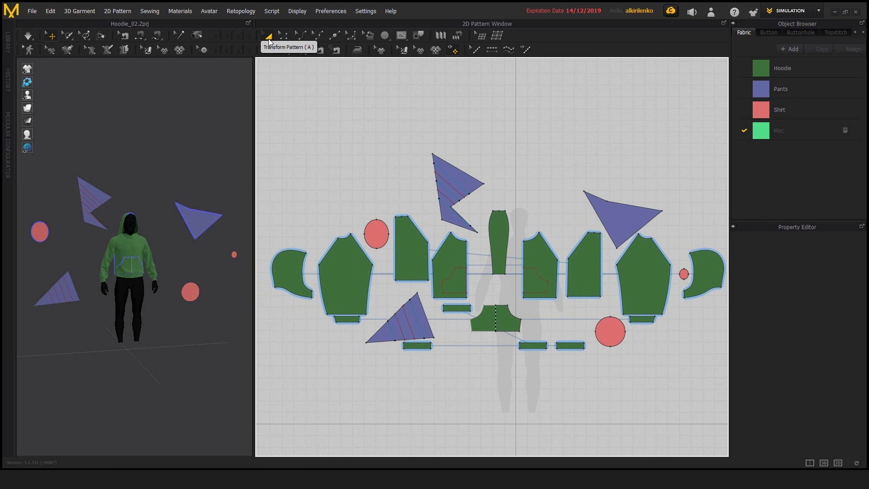
pyautogui.moveTo(518, 213); pyautogui.dragTo(519, 203, button='middle')
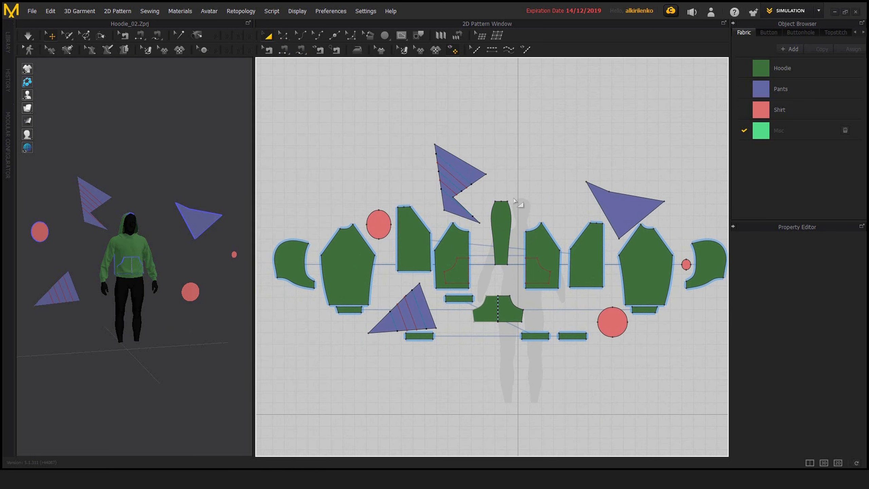
pyautogui.click(500, 219)
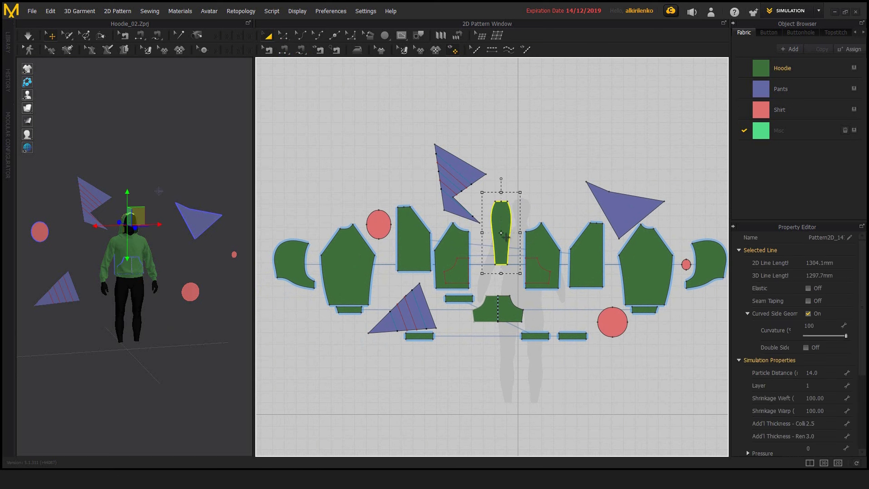
pyautogui.rightClick(502, 221)
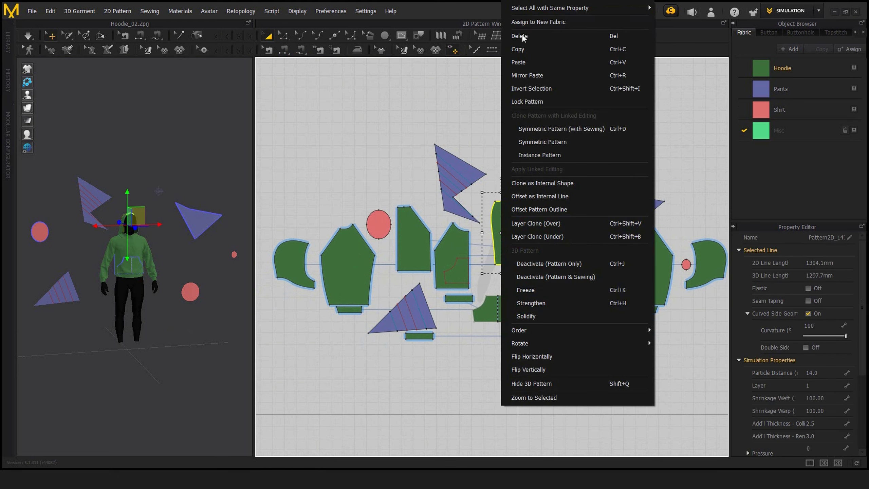
pyautogui.moveTo(544, 15)
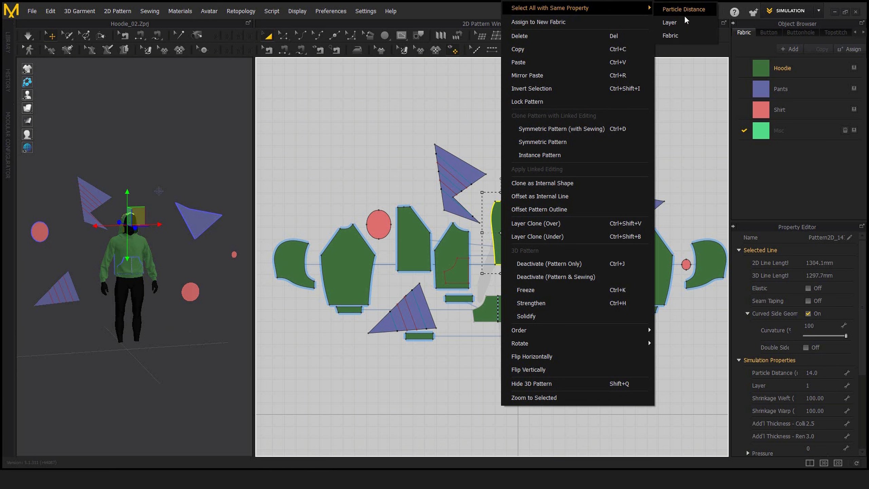
pyautogui.click(671, 36)
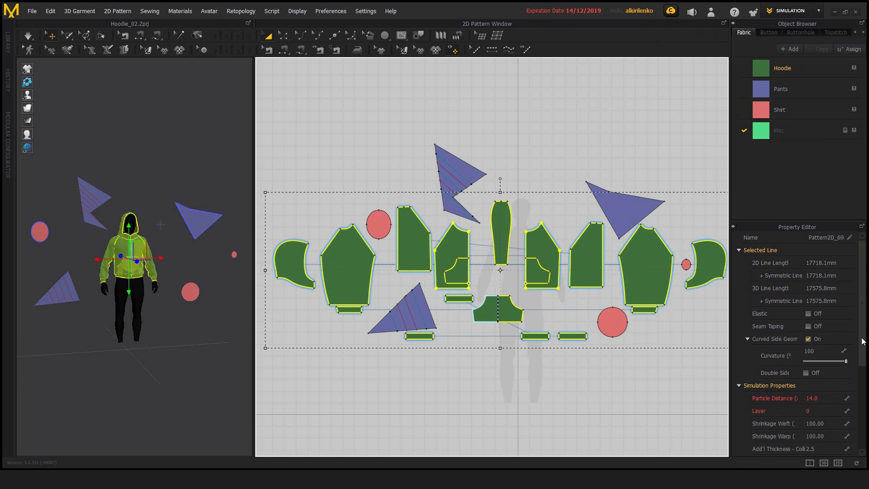
# Step: Review the selected pieces' properties, then highlight every pattern assigned to the Hoodie fabric
pyautogui.scroll(-3, 864, 398)
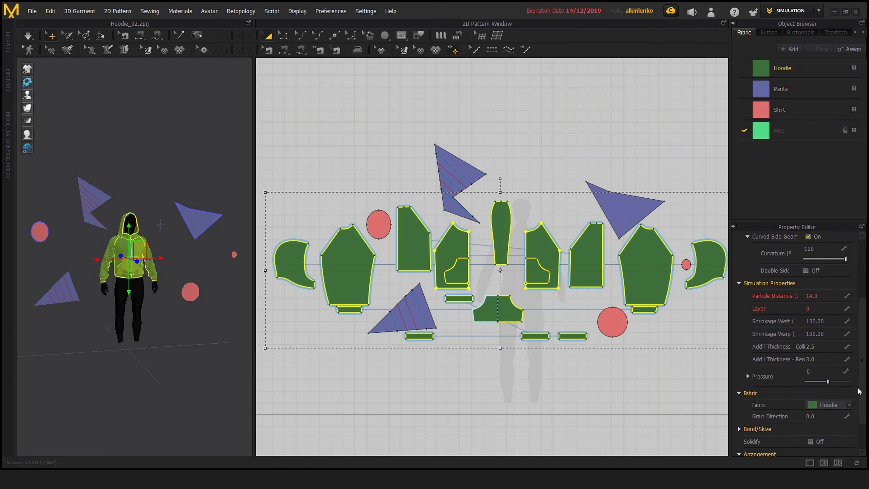
pyautogui.scroll(3, 859, 391)
pyautogui.click(786, 68)
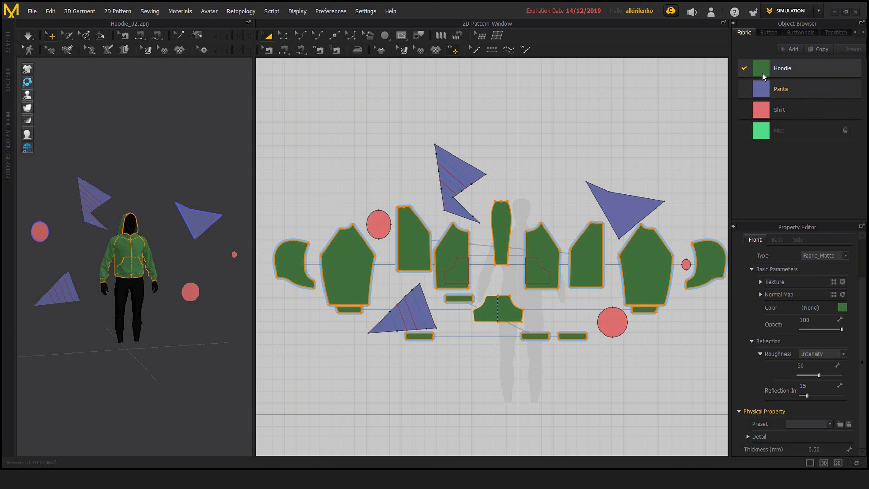
pyautogui.click(467, 171)
# Step: Select the front pocket piece and extend the selection to all patterns on the same layer, then clear the selection
pyautogui.click(507, 311)
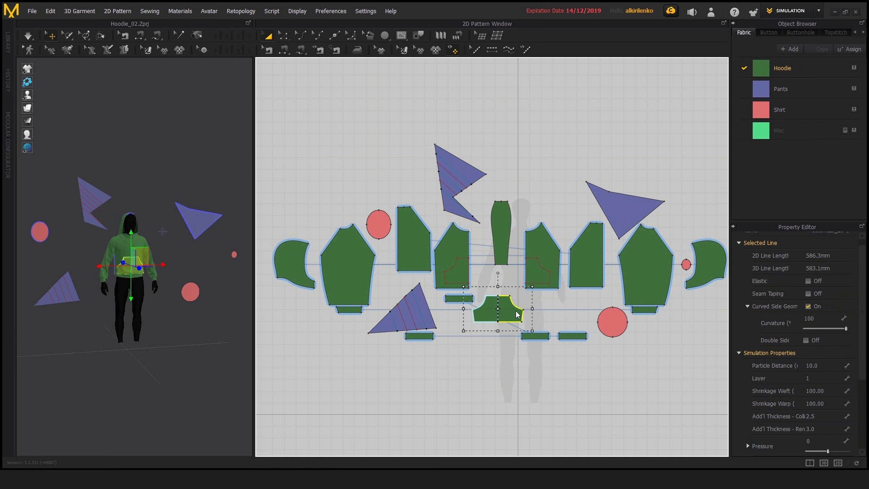
pyautogui.rightClick(507, 312)
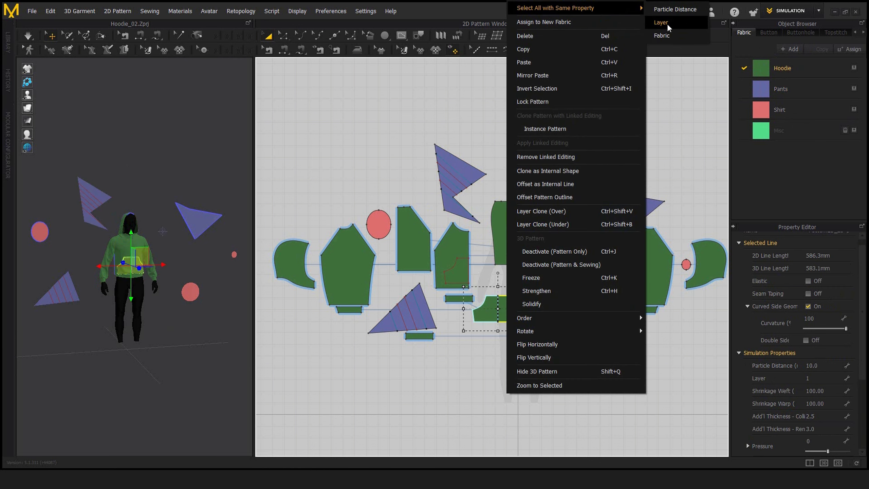
pyautogui.click(661, 22)
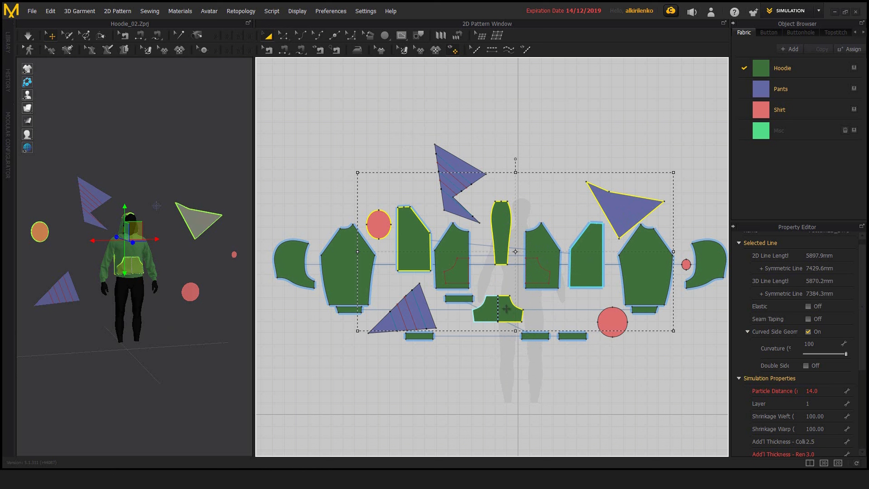
pyautogui.click(491, 369)
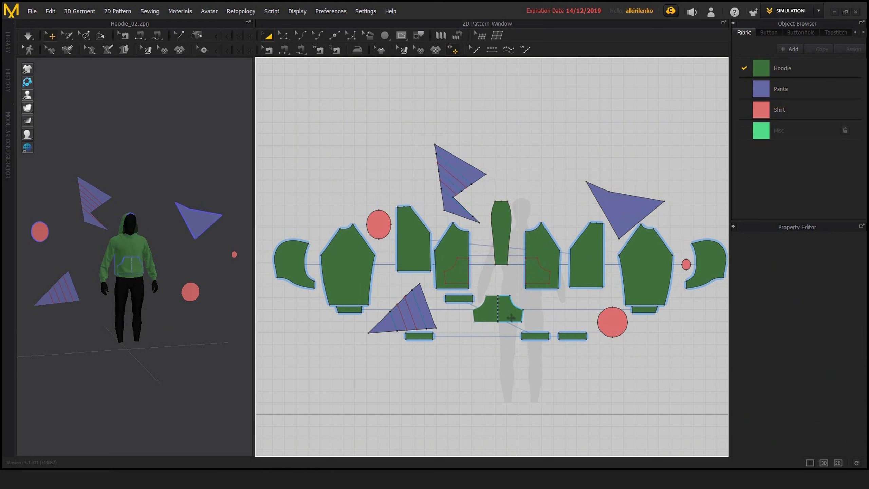
# Step: Check the large red circle's properties, then select all patterns sharing the front pocket piece's particle distance and clear the selection
pyautogui.click(609, 322)
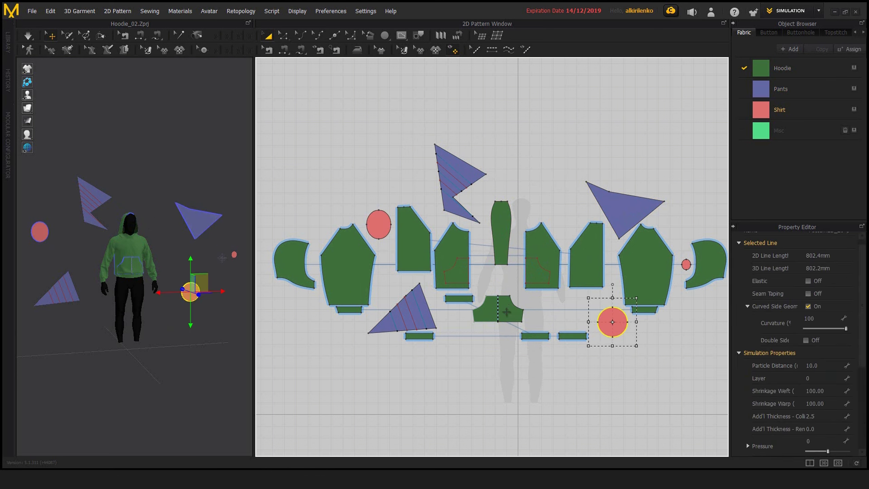
pyautogui.click(498, 311)
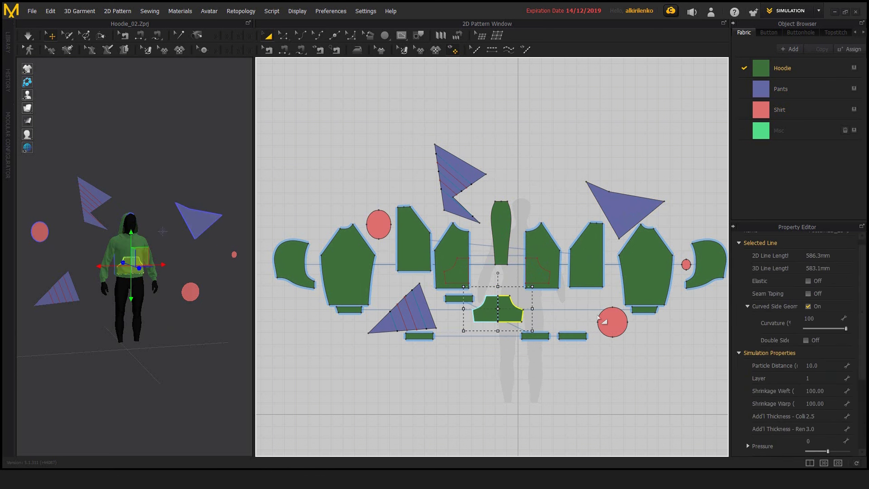
pyautogui.rightClick(500, 313)
pyautogui.moveTo(615, 8)
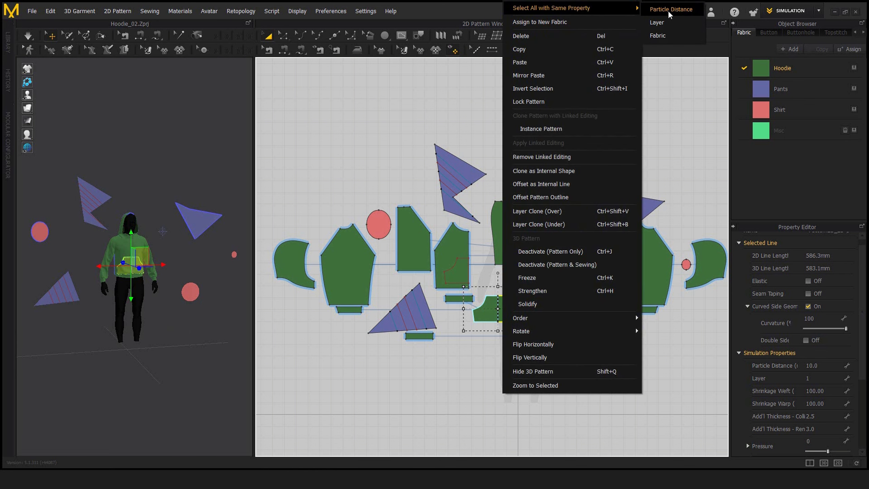
pyautogui.click(660, 10)
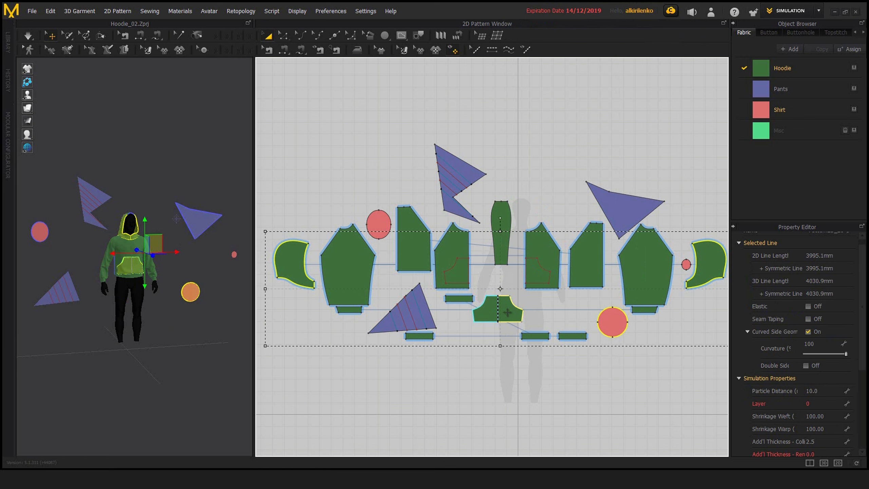
pyautogui.click(519, 361)
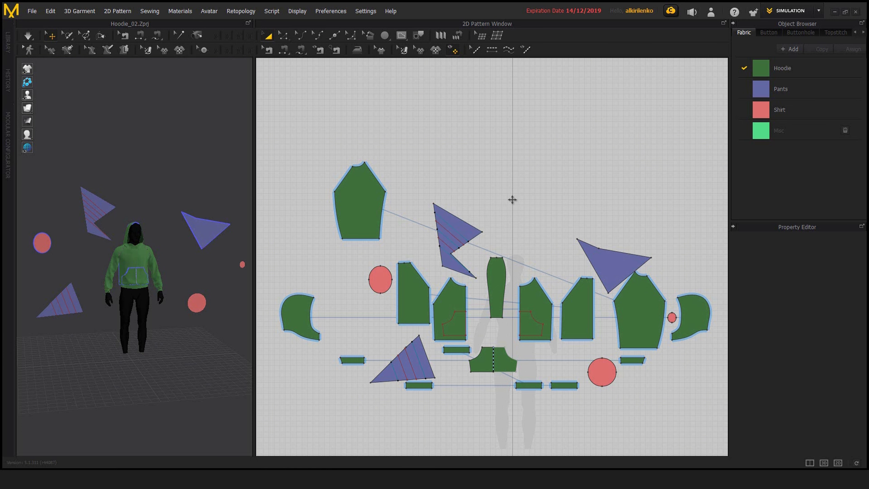
# Step: Select all internal lines with the same fold strength as the uppermost line on the notched purple piece, then deselect them
pyautogui.scroll(5, 458, 211)
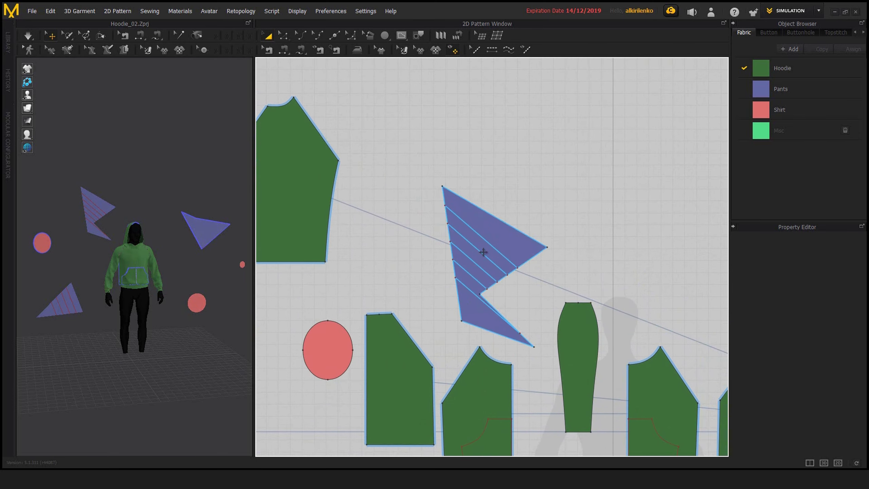
pyautogui.moveTo(483, 253); pyautogui.dragTo(496, 228, button='middle')
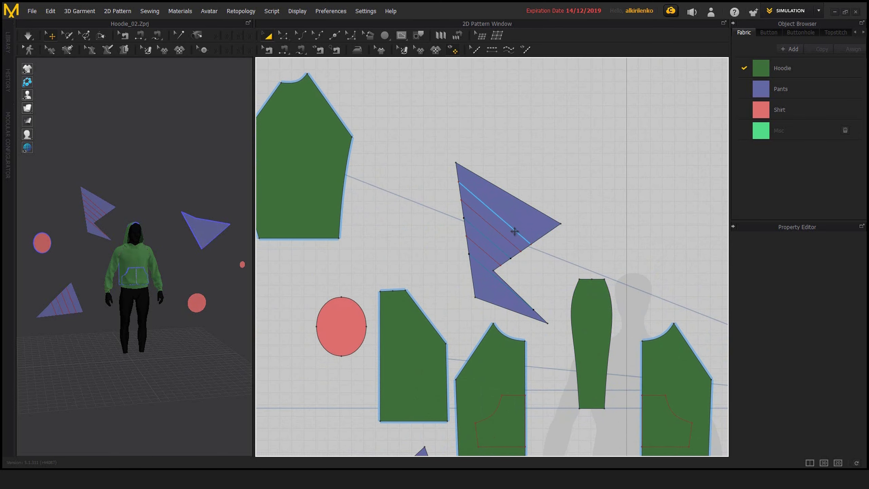
pyautogui.moveTo(564, 272); pyautogui.dragTo(495, 272, button='middle')
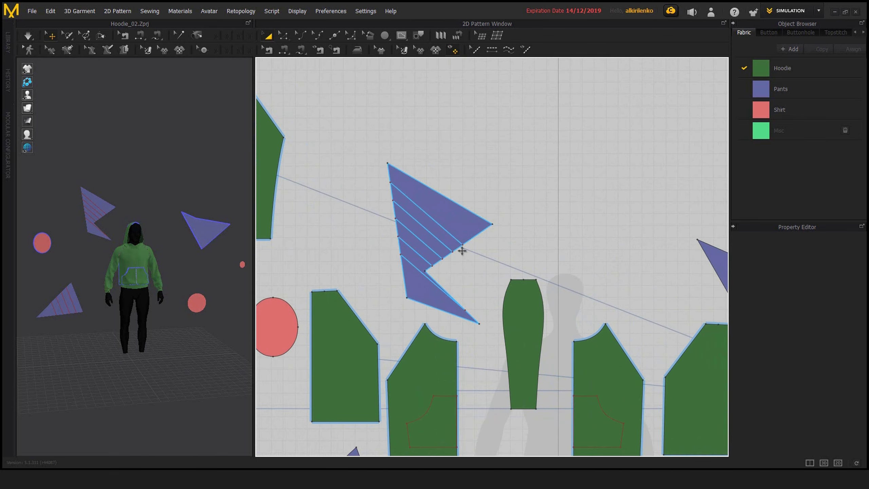
pyautogui.scroll(-5, 462, 251)
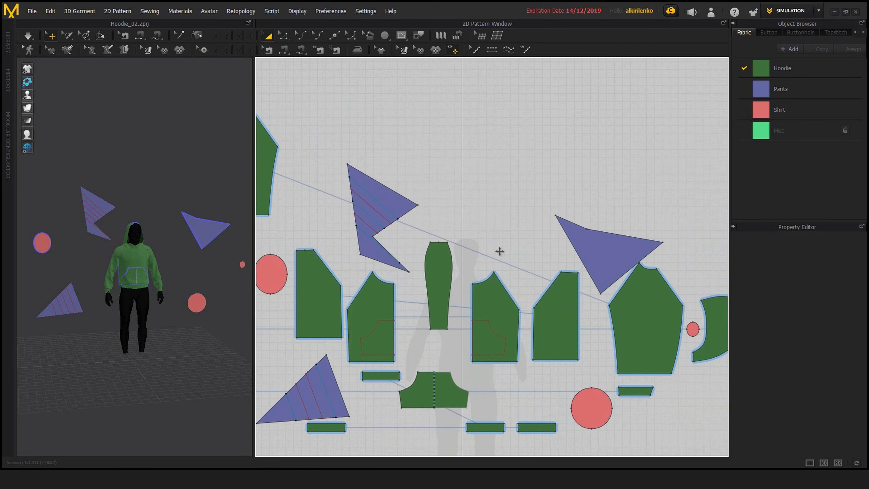
pyautogui.moveTo(474, 240); pyautogui.dragTo(570, 249, button='middle')
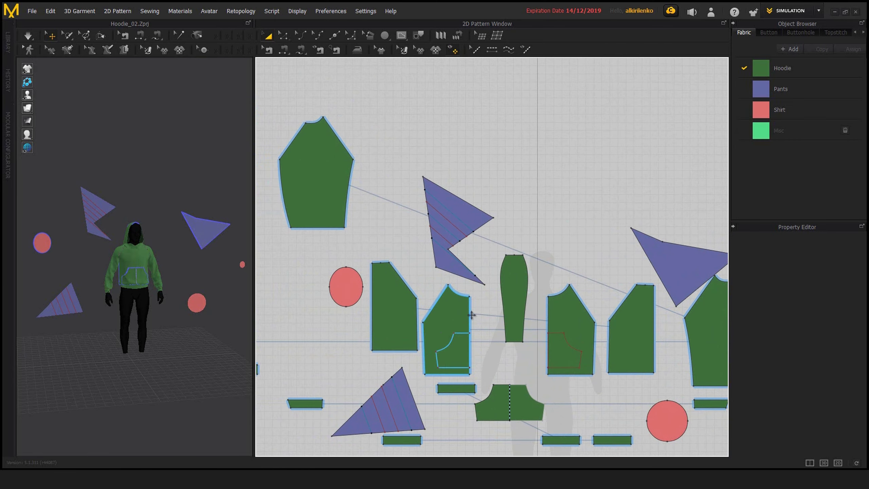
pyautogui.moveTo(458, 344); pyautogui.dragTo(473, 376, button='middle')
pyautogui.scroll(3, 523, 268)
pyautogui.moveTo(462, 249); pyautogui.dragTo(473, 229, button='middle')
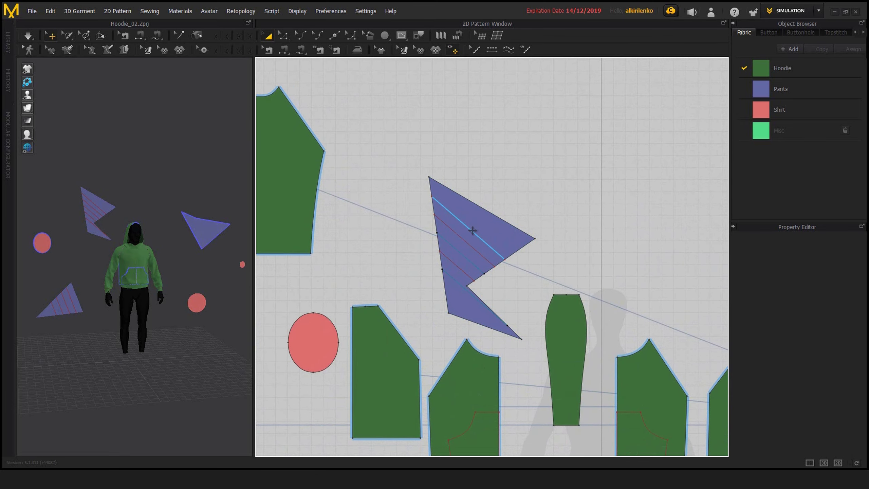
pyautogui.rightClick(472, 233)
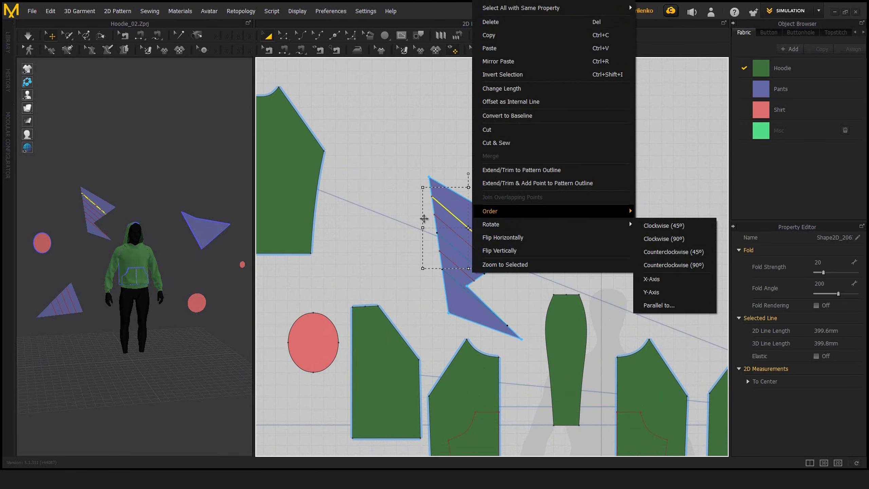
pyautogui.moveTo(491, 5)
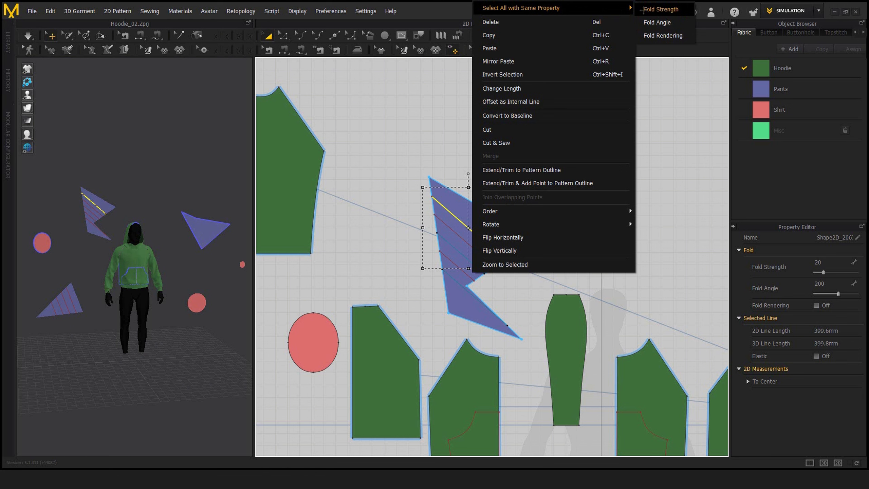
pyautogui.click(657, 10)
pyautogui.scroll(-5, 582, 178)
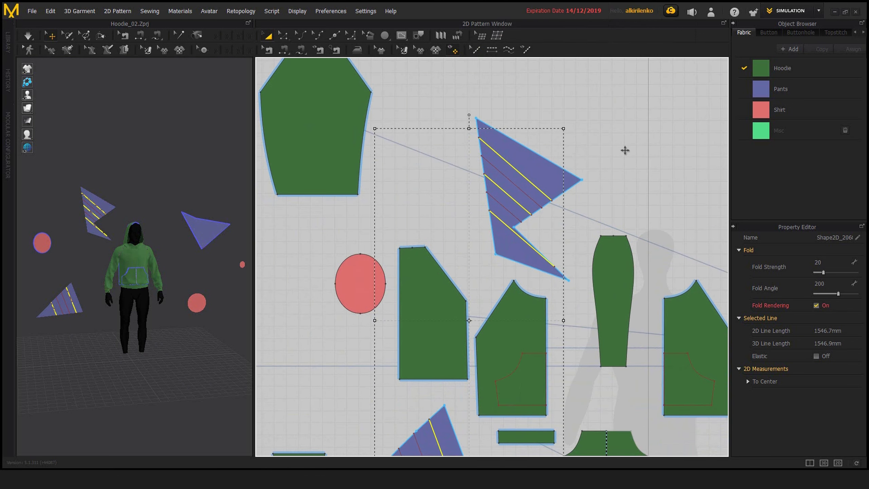
pyautogui.scroll(5, 552, 181)
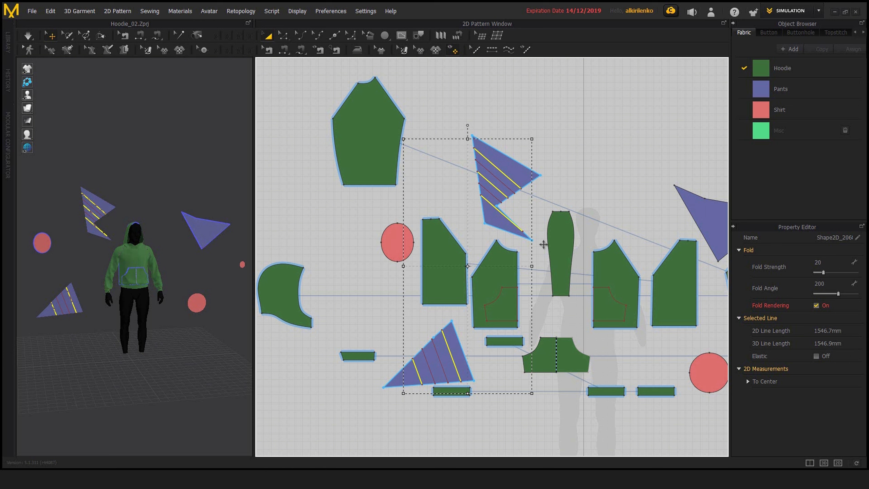
pyautogui.click(545, 169)
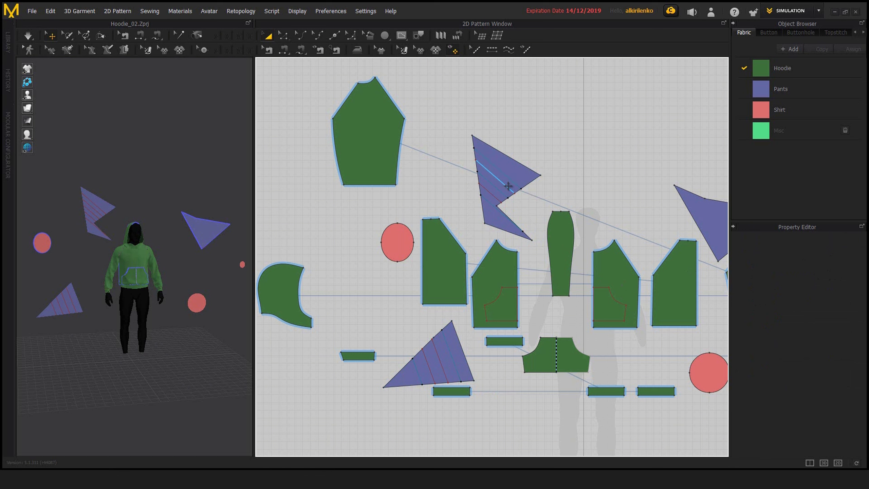
# Step: Select all internal lines with the same fold angle as the notched purple piece's second line, then clear the selection
pyautogui.rightClick(510, 186)
pyautogui.moveTo(611, 194)
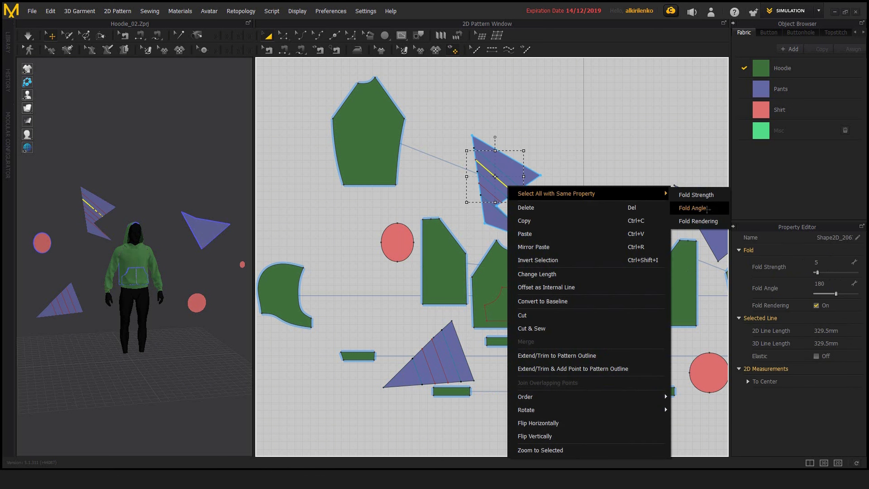
pyautogui.click(701, 208)
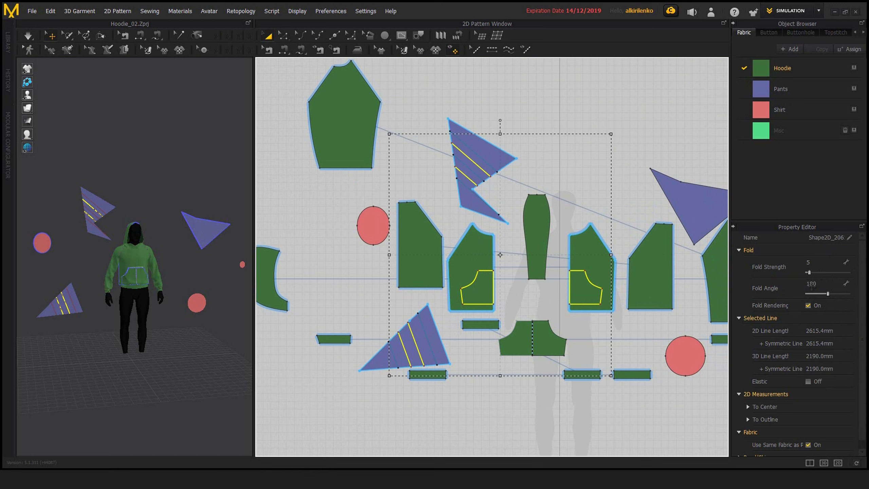
pyautogui.click(538, 148)
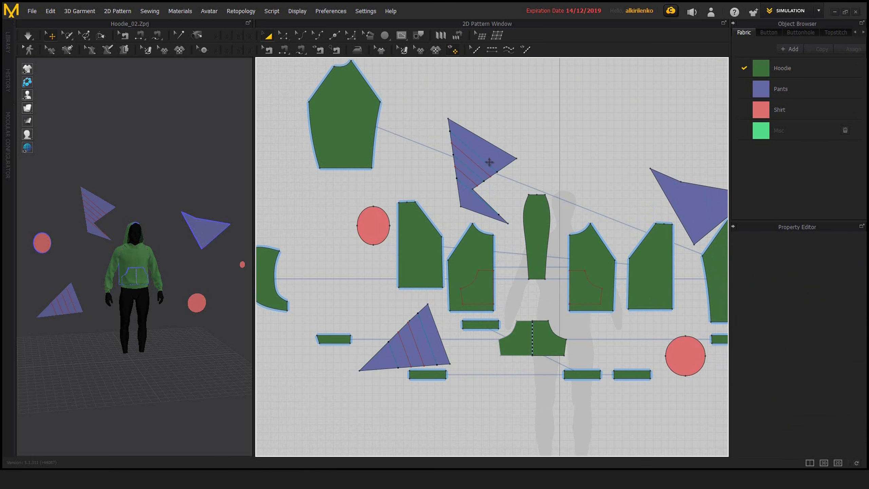
# Step: Select all internal lines matching the fold rendering setting of the notched purple piece's uppermost line, then clear the selection
pyautogui.click(487, 162)
pyautogui.rightClick(487, 162)
pyautogui.moveTo(622, 169)
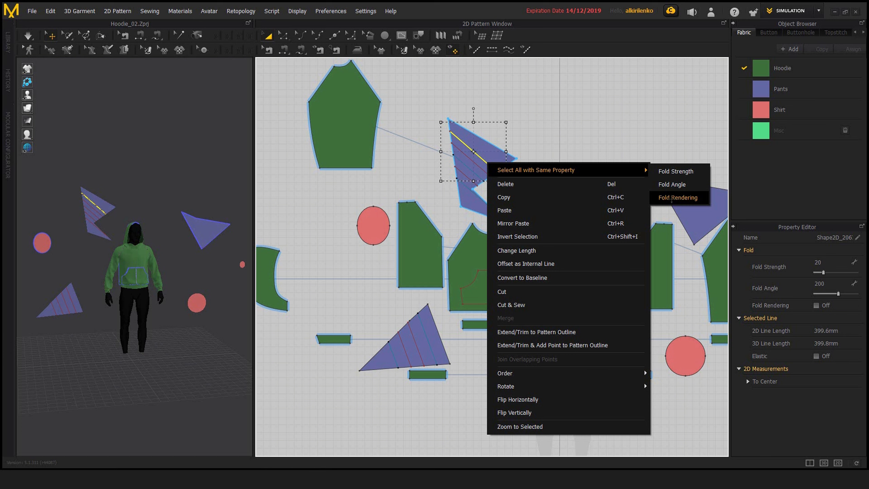
pyautogui.click(664, 200)
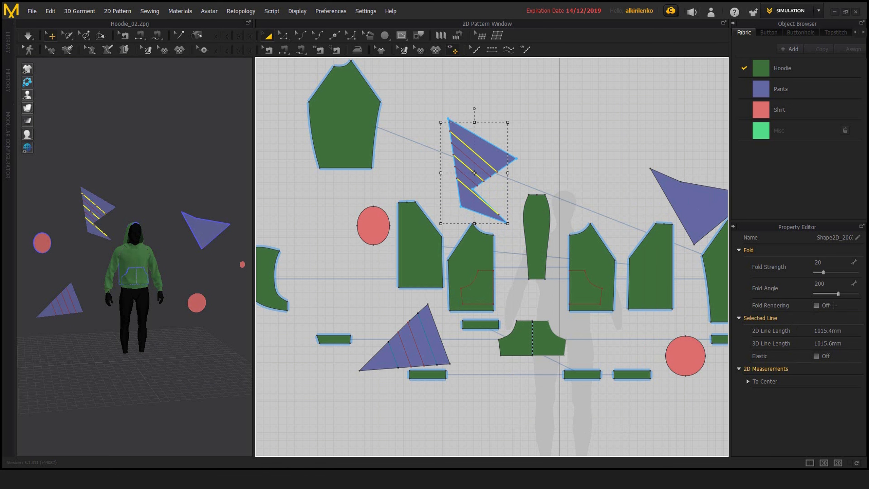
pyautogui.click(538, 130)
pyautogui.moveTo(478, 191)
pyautogui.mouseDown(button='middle')
pyautogui.moveTo(533, 188)
pyautogui.moveTo(491, 182)
pyautogui.mouseUp(button='middle')
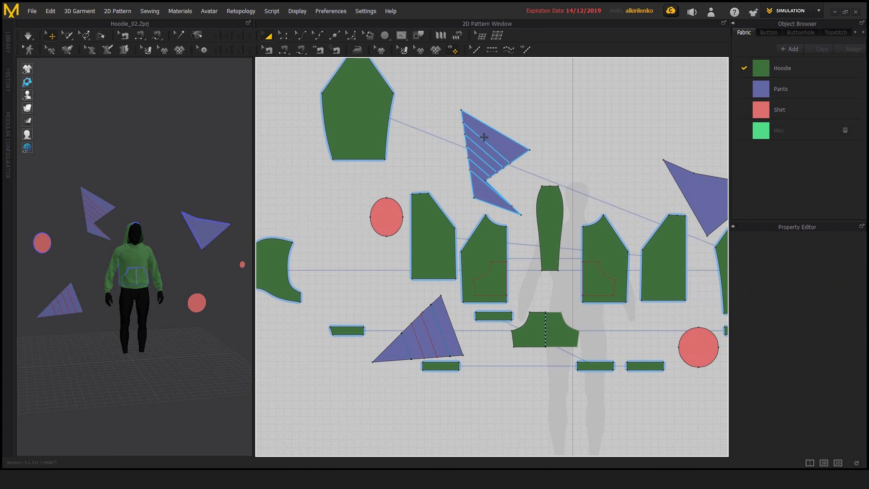
# Step: Select the first, third and fifth internal lines of the notched purple piece together with the Edit Pattern tool
pyautogui.scroll(-2, 547, 221)
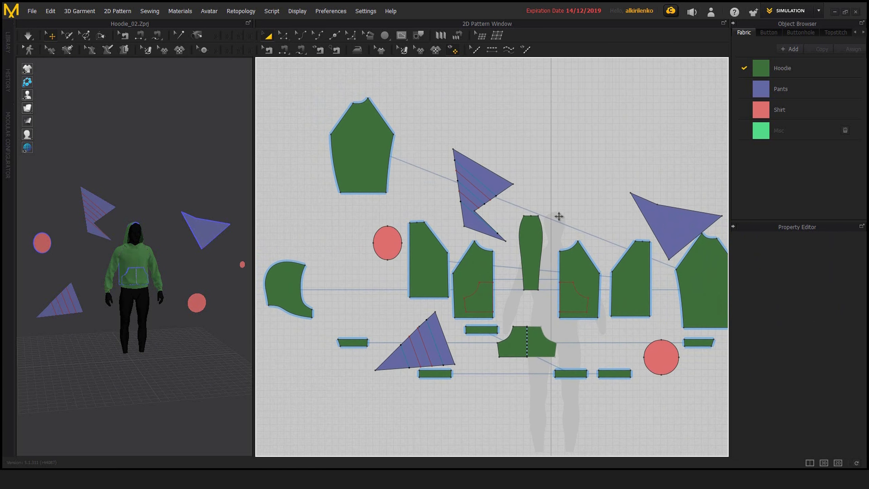
pyautogui.moveTo(519, 202); pyautogui.dragTo(463, 168, button='middle')
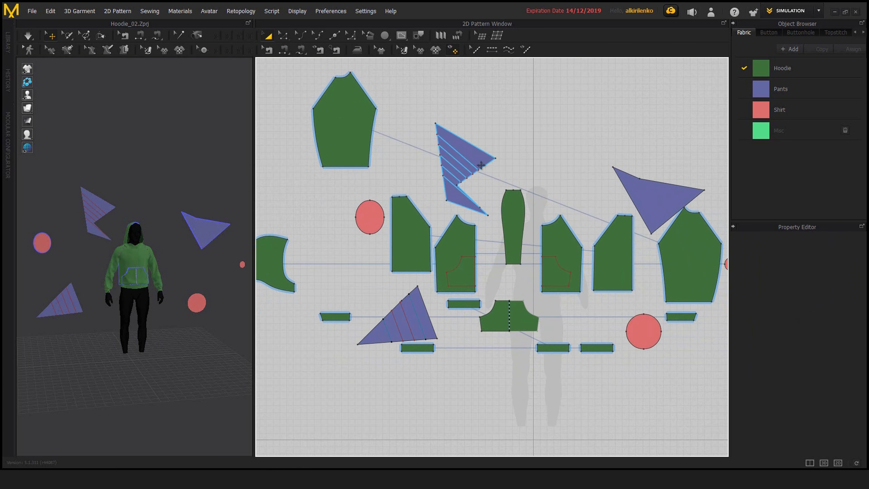
pyautogui.click(461, 162)
pyautogui.scroll(5, 459, 162)
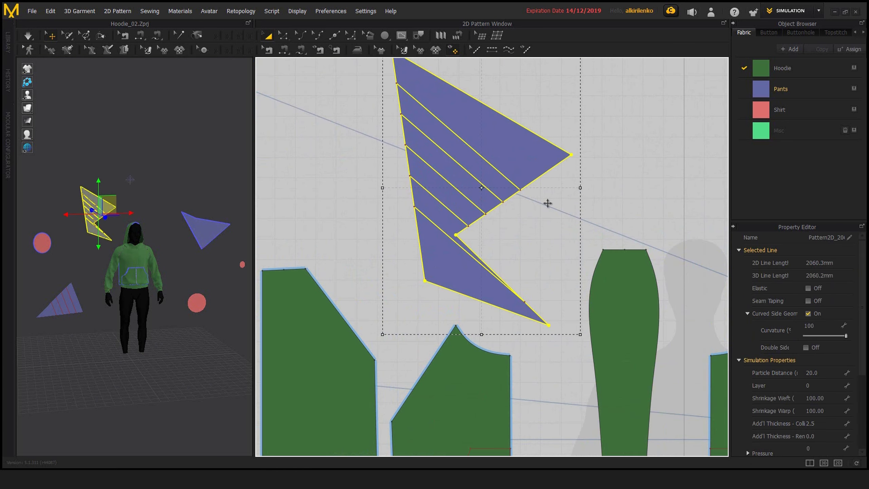
pyautogui.press('z')
pyautogui.click(504, 175)
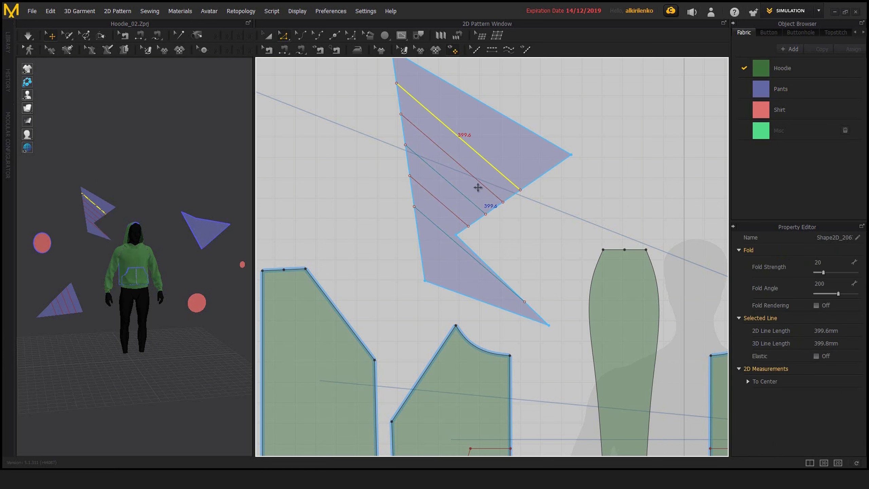
pyautogui.keyDown('shift'); pyautogui.click(458, 194); pyautogui.keyUp('shift')
pyautogui.keyDown('shift'); pyautogui.click(437, 226); pyautogui.keyUp('shift')
# Step: Inspect the commands Edit Pattern offers for the longest internal line of the striped purple triangle, then clear the selection
pyautogui.scroll(-5, 499, 245)
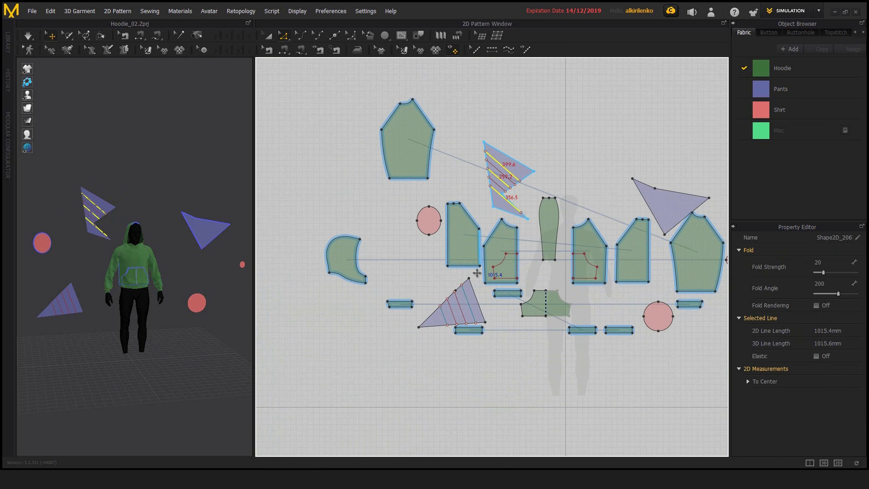
pyautogui.scroll(4, 477, 273)
pyautogui.click(483, 297)
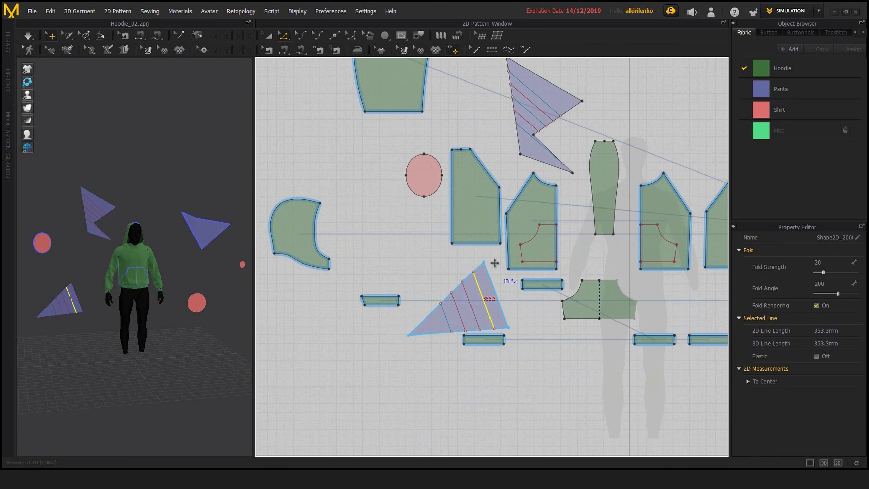
pyautogui.rightClick(481, 293)
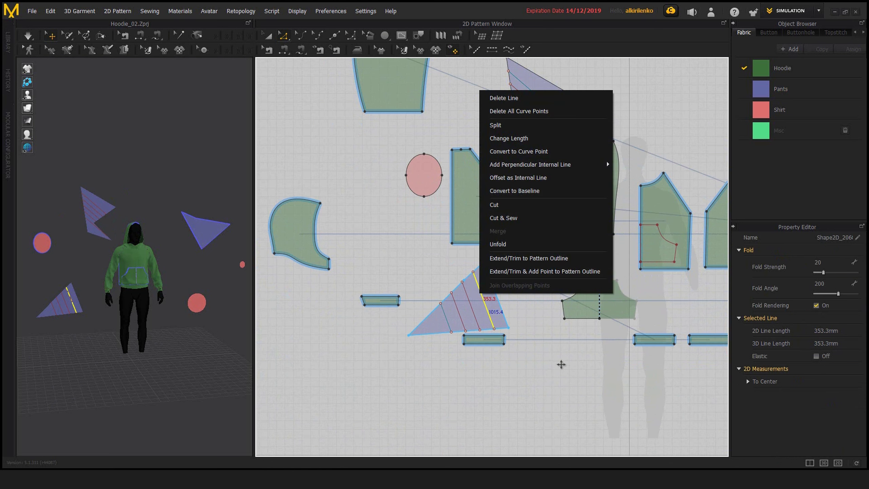
pyautogui.click(548, 354)
pyautogui.click(560, 334)
pyautogui.press('a')
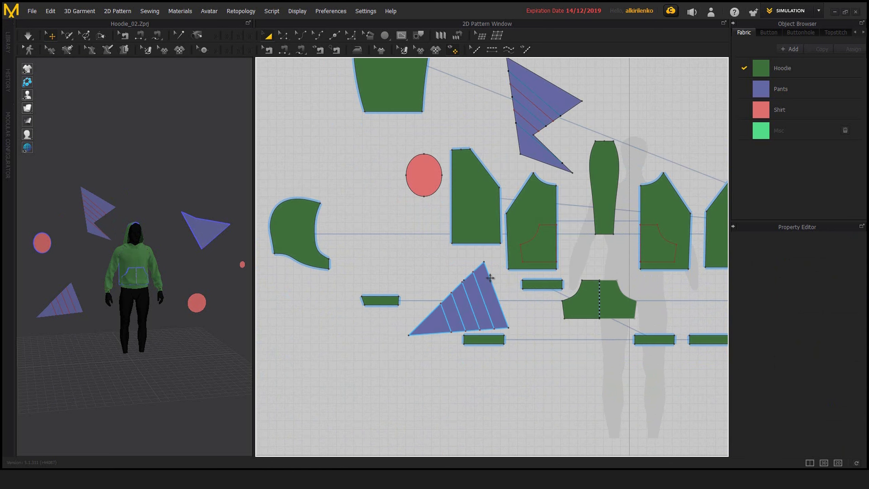
pyautogui.moveTo(490, 278); pyautogui.dragTo(496, 310, button='middle')
pyautogui.moveTo(582, 308); pyautogui.dragTo(513, 328, button='middle')
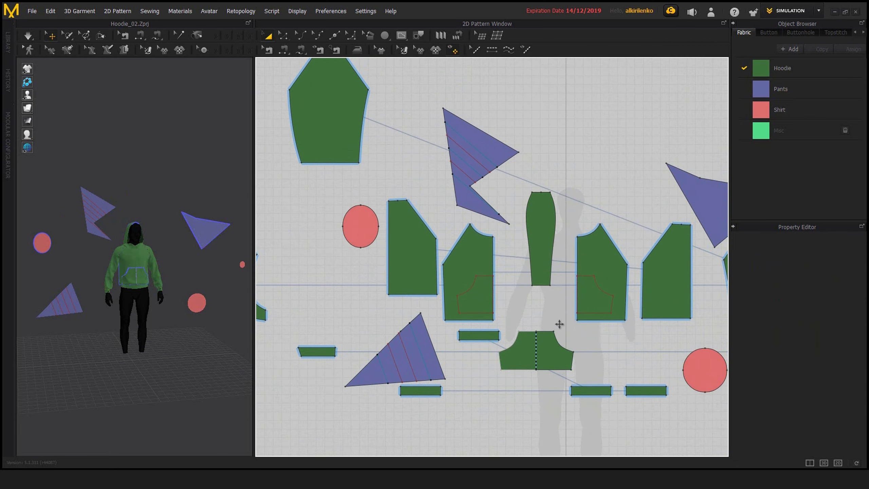
pyautogui.scroll(-2, 559, 323)
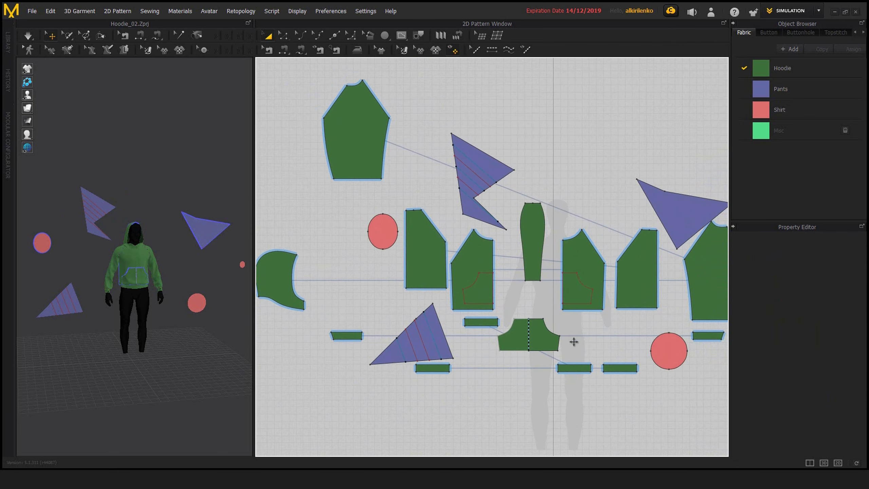
pyautogui.scroll(-2, 574, 341)
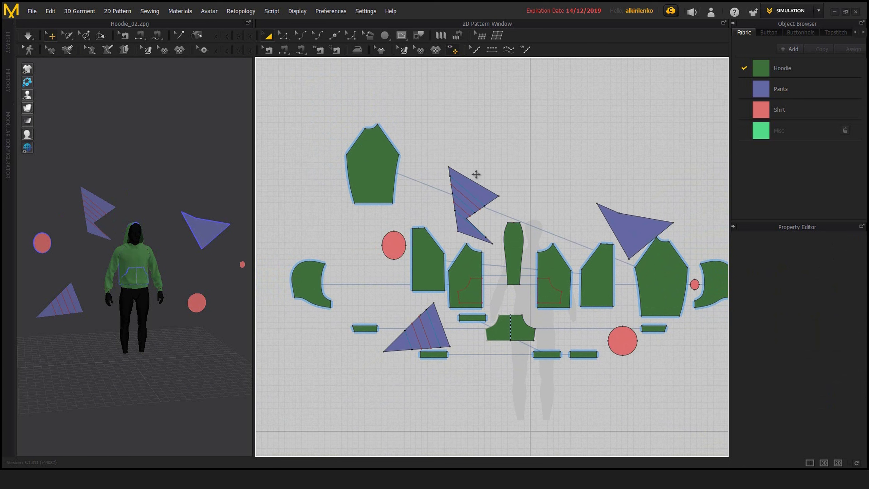
pyautogui.click(464, 174)
pyautogui.click(497, 215)
pyautogui.click(476, 199)
pyautogui.scroll(3, 477, 199)
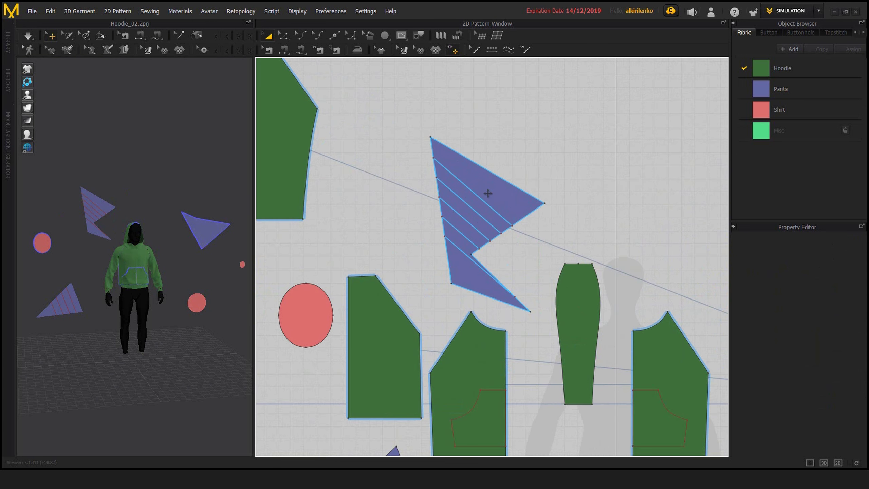
# Step: Set the notched purple piece's uppermost internal line to fold strength 49 and fold angle 241, then deselect it
pyautogui.press('z')
pyautogui.click(503, 216)
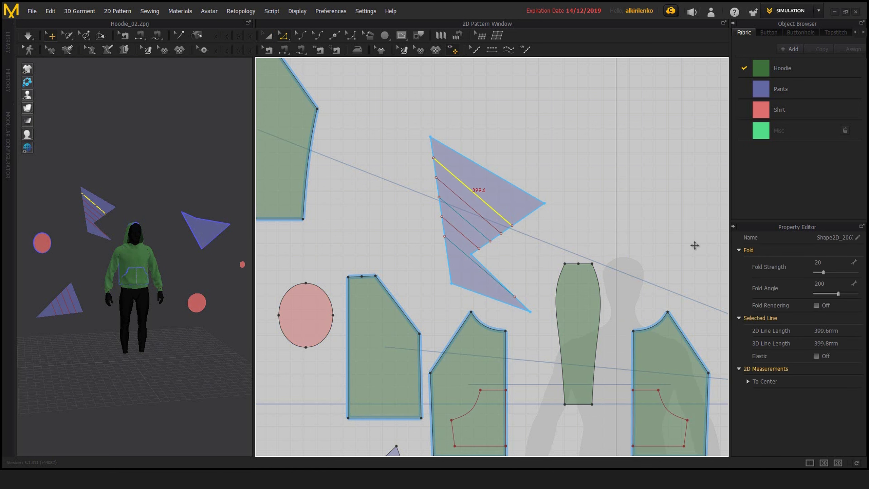
pyautogui.moveTo(540, 241)
pyautogui.mouseDown(button='middle')
pyautogui.moveTo(548, 261)
pyautogui.moveTo(536, 253)
pyautogui.mouseUp(button='middle')
pyautogui.scroll(2, 496, 247)
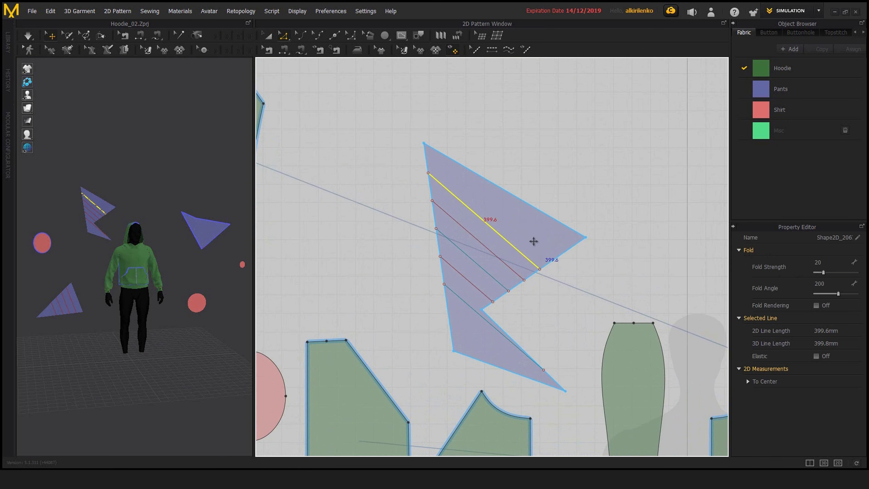
pyautogui.moveTo(527, 249); pyautogui.dragTo(557, 237, button='middle')
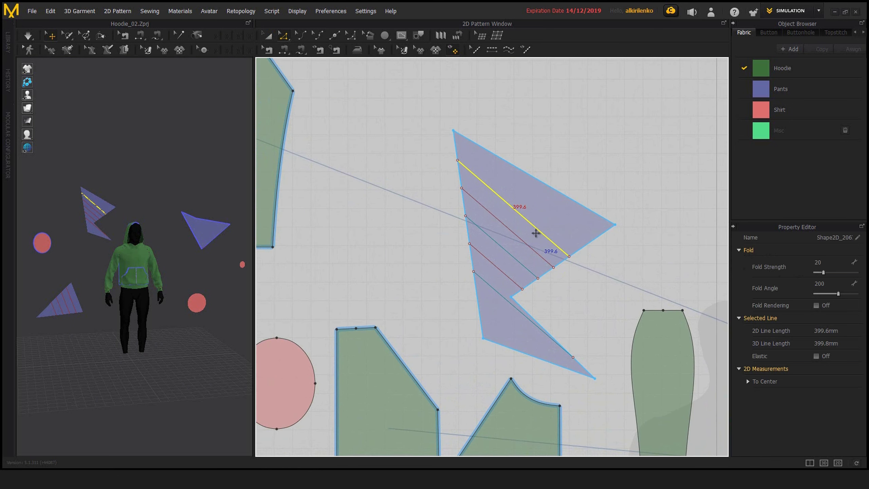
pyautogui.moveTo(536, 234); pyautogui.dragTo(535, 244, button='middle')
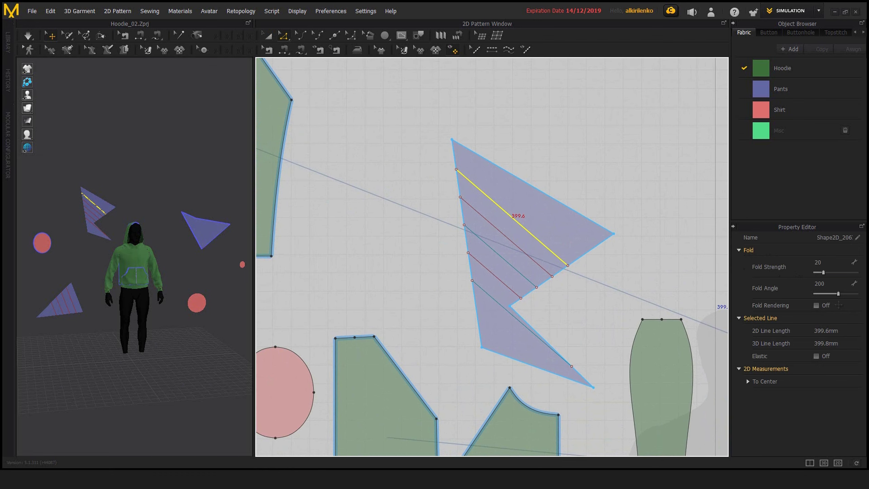
pyautogui.moveTo(838, 293); pyautogui.dragTo(843, 296)
pyautogui.moveTo(558, 259); pyautogui.dragTo(534, 263, button='middle')
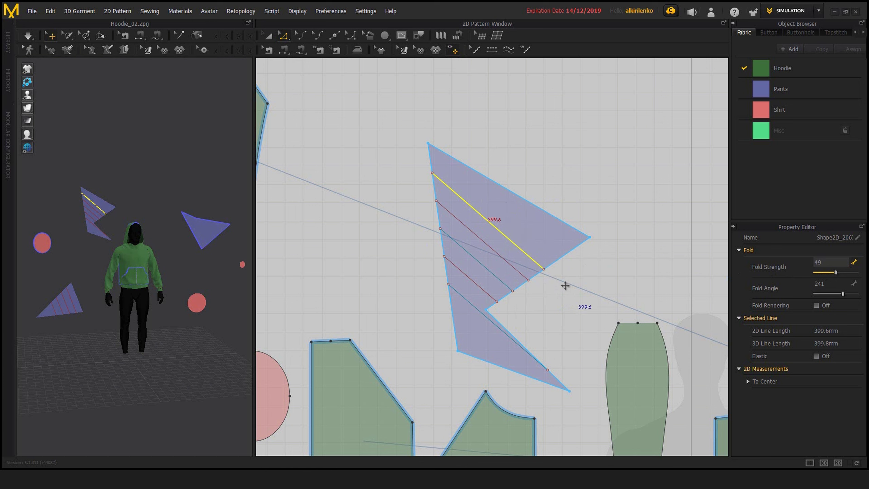
pyautogui.click(525, 246)
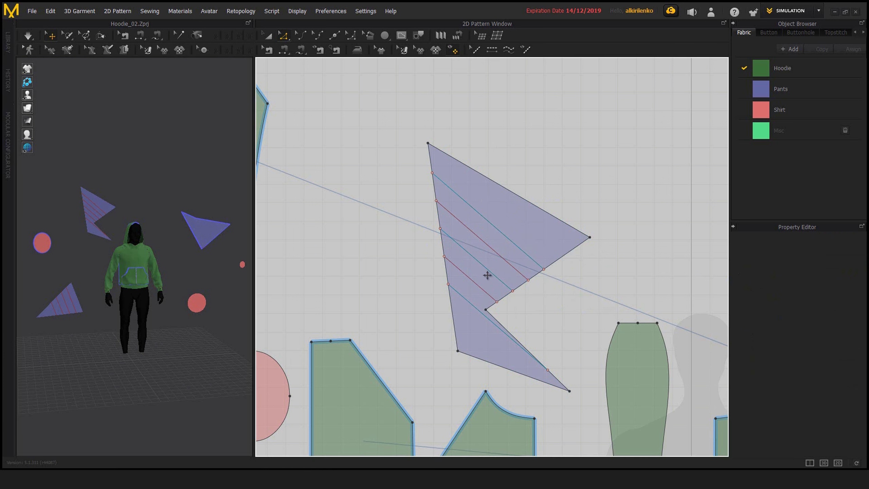
# Step: Set the notched purple piece's fourth internal line to fold strength 52 and fold angle 51, then deselect it
pyautogui.click(492, 294)
pyautogui.moveTo(836, 294); pyautogui.dragTo(836, 272)
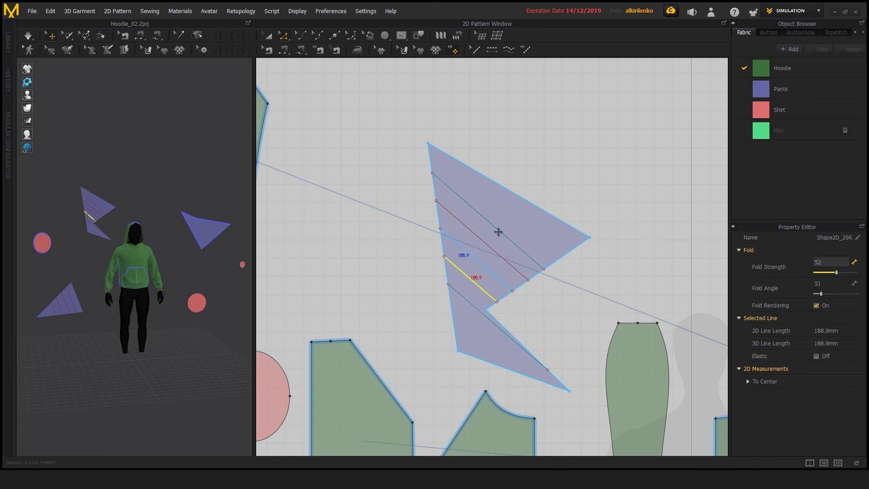
pyautogui.click(575, 277)
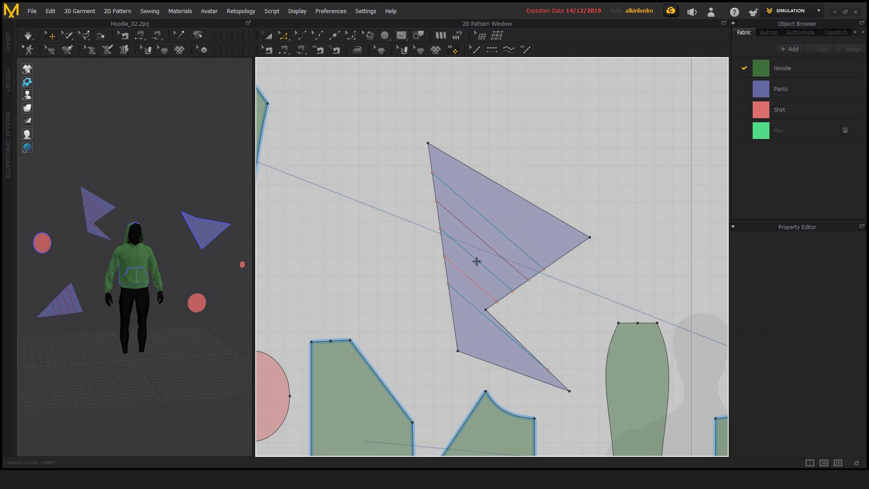
# Step: With Transform Pattern, select the notched piece's fourth internal line and view its Select All with Same Property options without applying one
pyautogui.press('a')
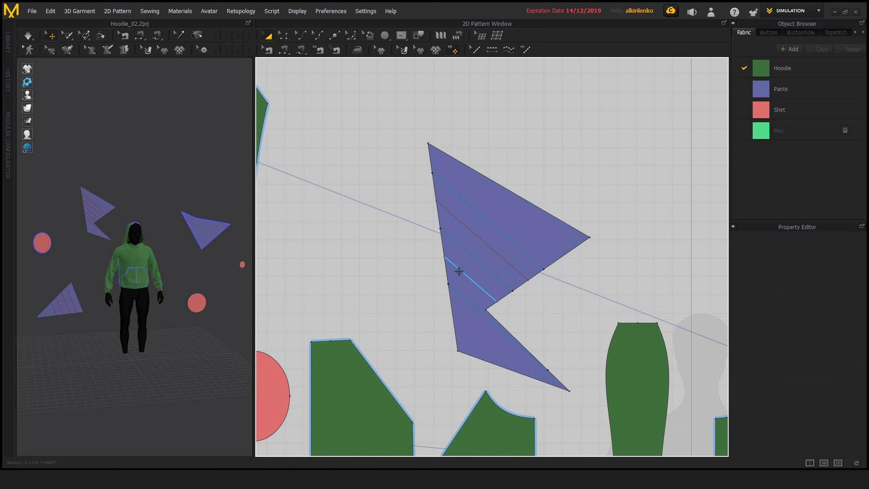
pyautogui.click(462, 273)
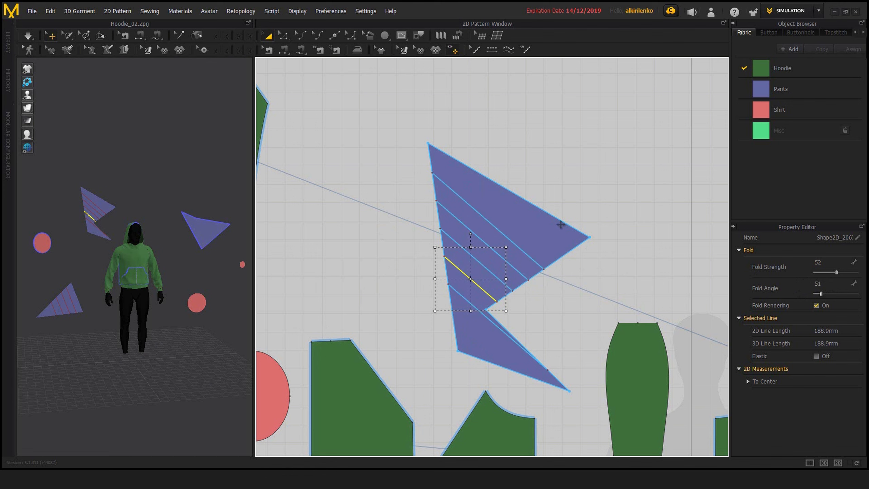
pyautogui.click(547, 308)
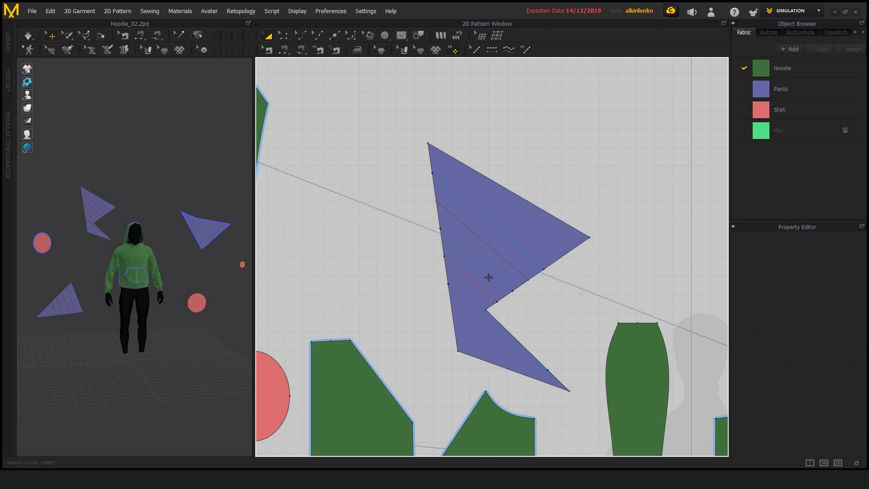
pyautogui.click(473, 281)
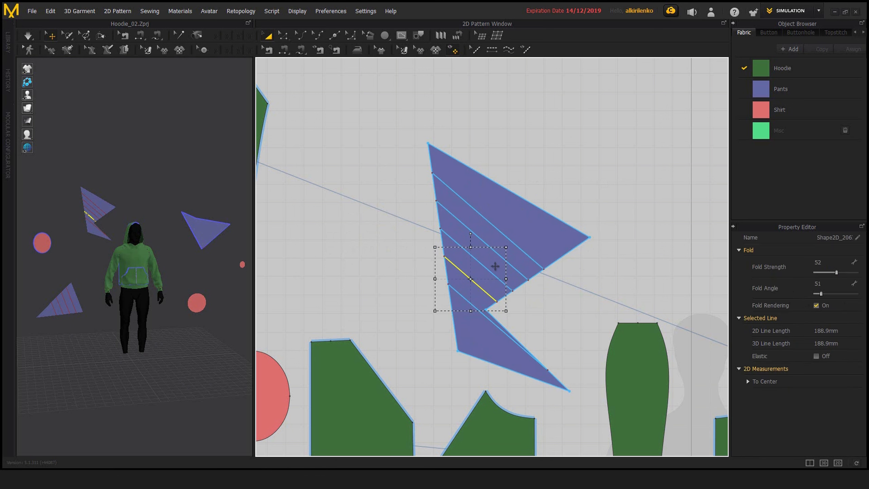
pyautogui.moveTo(477, 284); pyautogui.dragTo(482, 292, button='middle')
pyautogui.rightClick(481, 292)
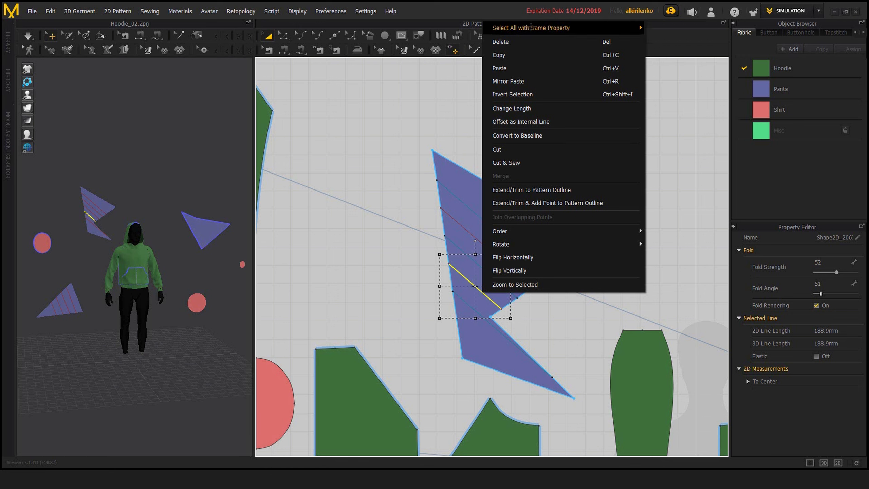
pyautogui.moveTo(551, 29)
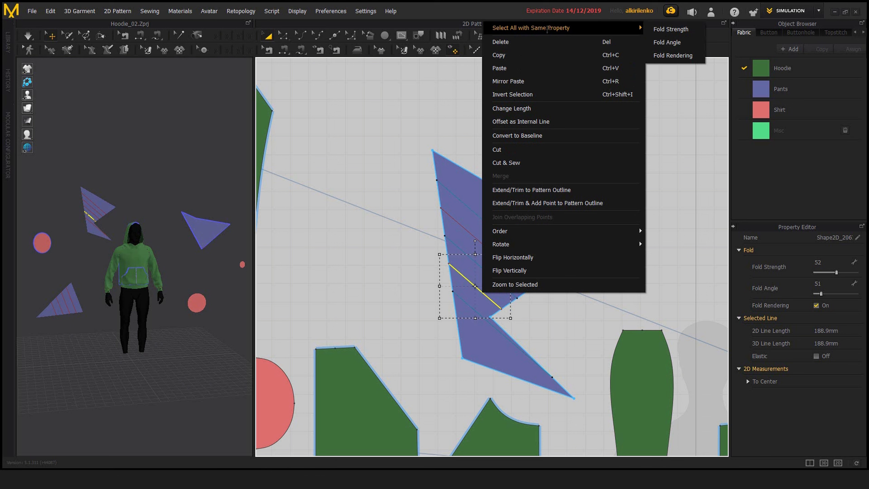
pyautogui.click(427, 310)
# Step: Set the fourth internal line's fold strength to 50, enter a new fold angle, and clear the selection
pyautogui.moveTo(573, 254); pyautogui.dragTo(549, 261, button='middle')
pyautogui.scroll(2, 516, 303)
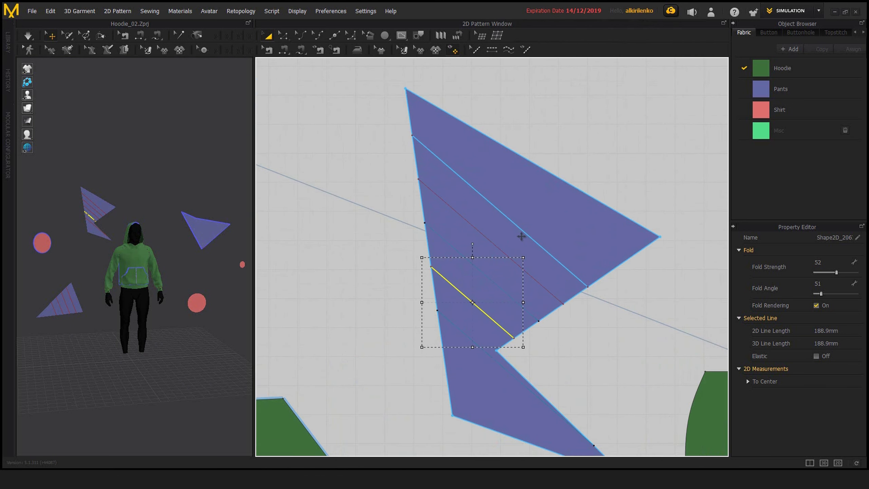
pyautogui.scroll(-1, 573, 312)
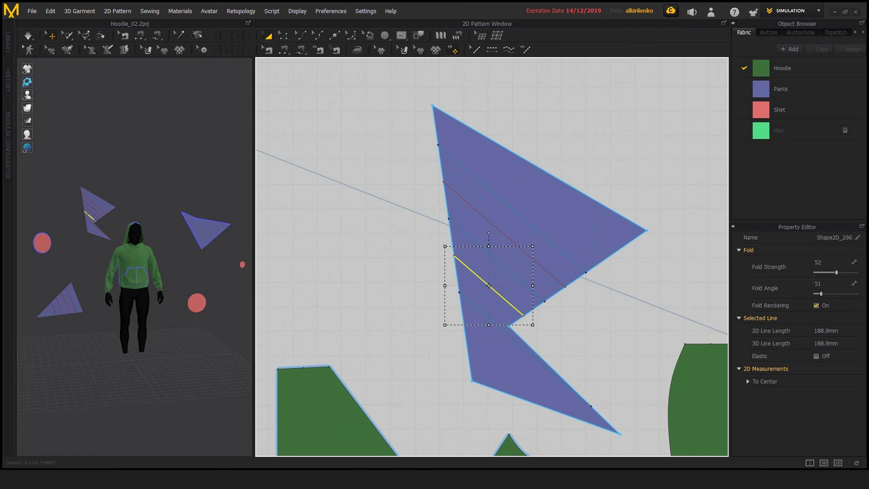
pyautogui.click(818, 262)
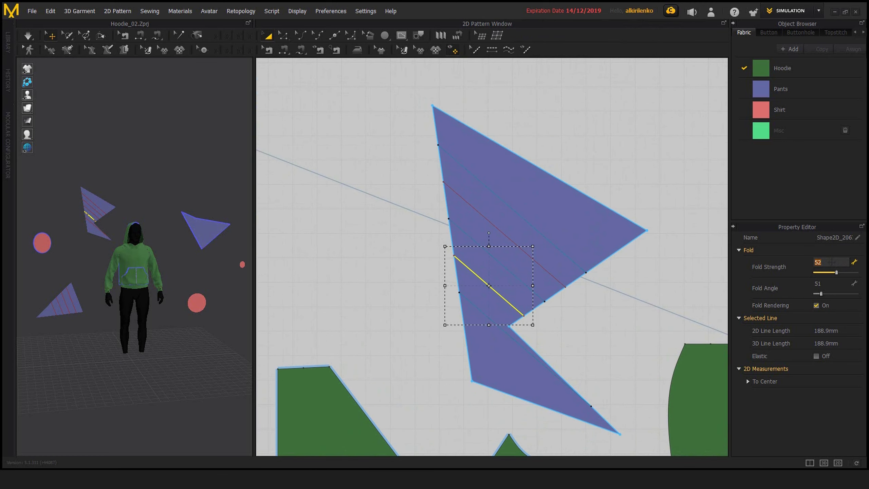
pyautogui.press('Tab')
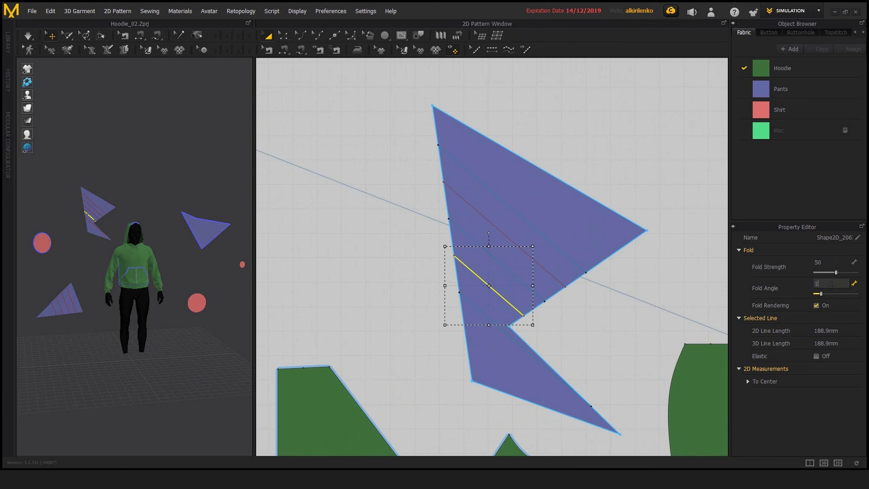
pyautogui.press('Return')
pyautogui.click(646, 324)
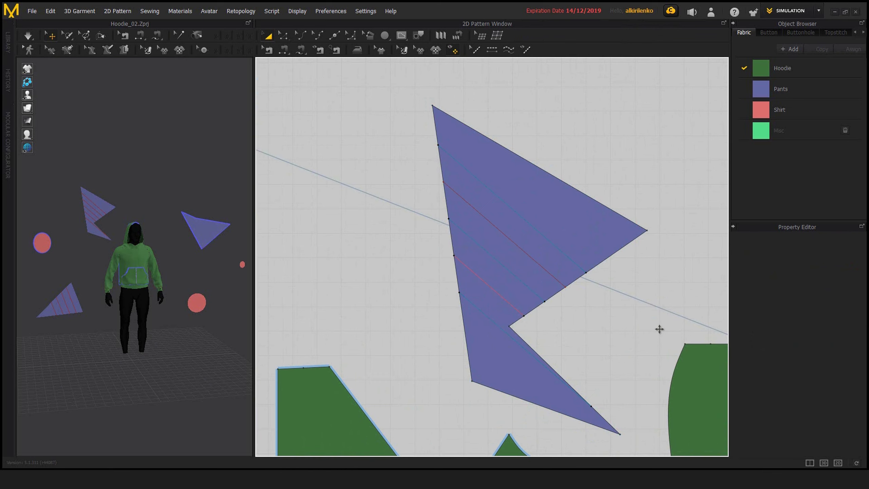
pyautogui.scroll(-3, 657, 327)
pyautogui.scroll(-4, 572, 270)
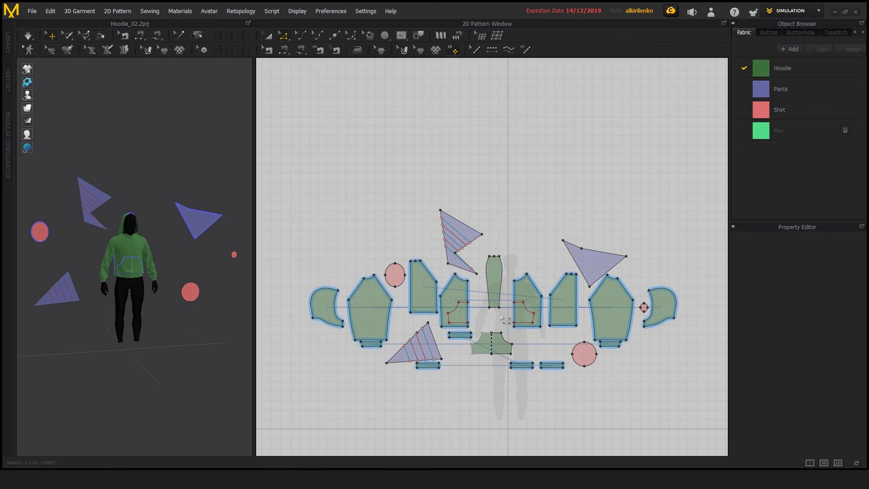
pyautogui.moveTo(501, 317); pyautogui.dragTo(509, 307, button='middle')
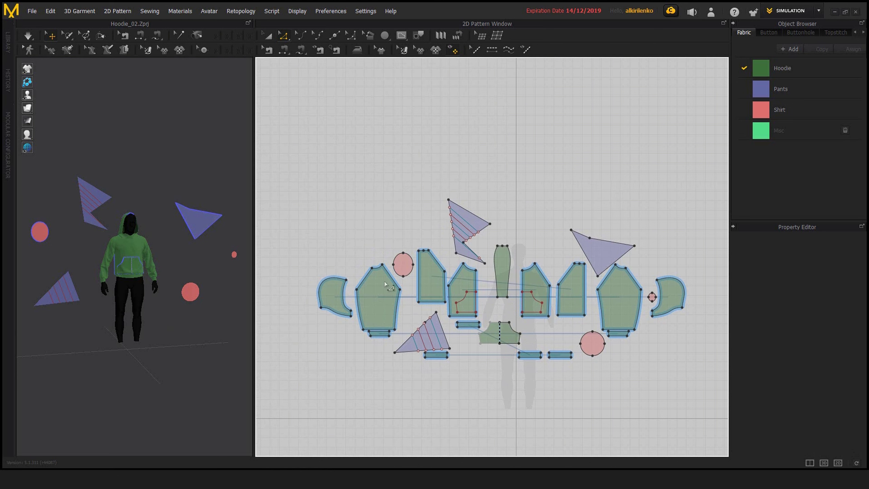
pyautogui.press('a')
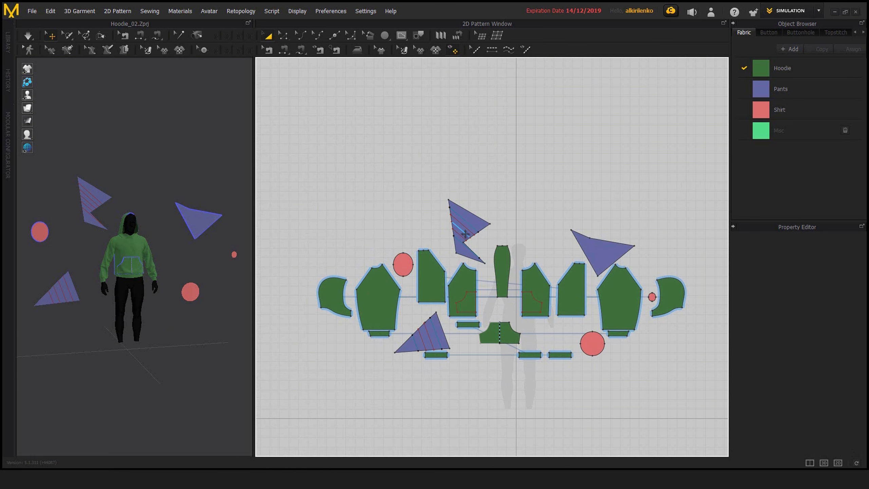
pyautogui.moveTo(519, 240); pyautogui.dragTo(530, 224, button='middle')
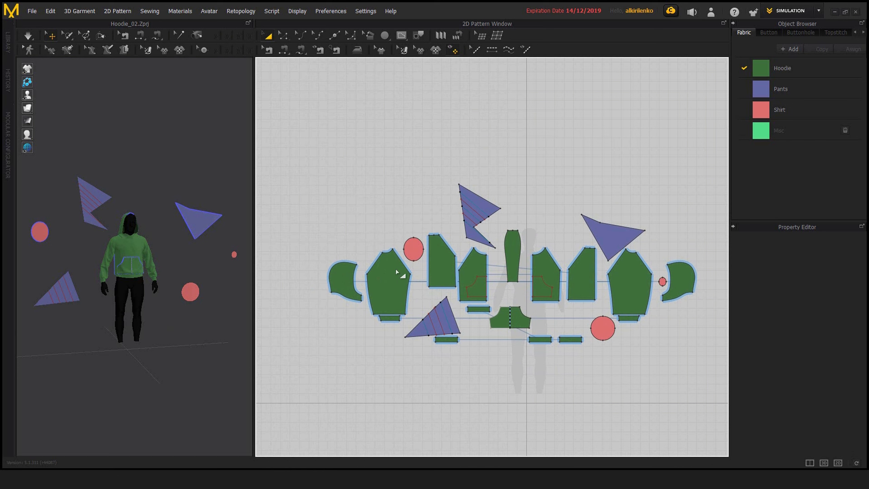
# Step: Move the left sleeve pattern up and outward, clear of the row of hoodie pieces
pyautogui.moveTo(302, 161); pyautogui.dragTo(499, 396)
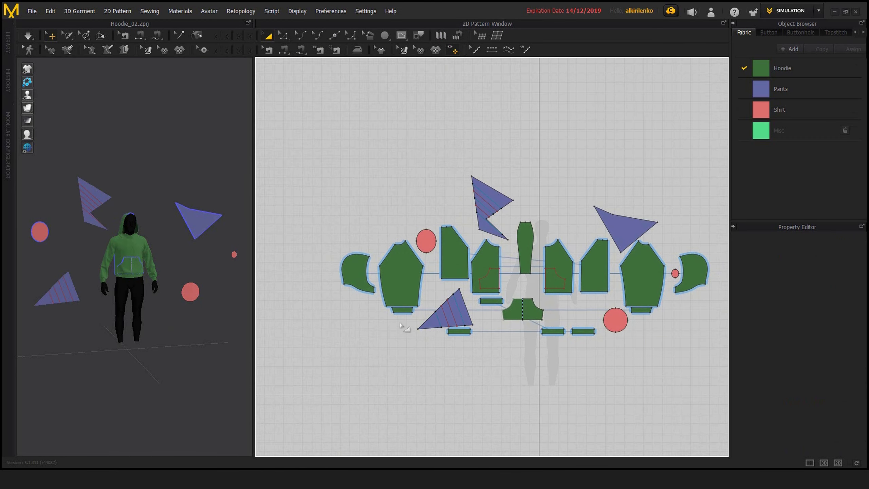
pyautogui.scroll(3, 426, 321)
pyautogui.moveTo(418, 319)
pyautogui.mouseDown(button='middle')
pyautogui.moveTo(391, 324)
pyautogui.moveTo(434, 319)
pyautogui.moveTo(409, 321)
pyautogui.mouseUp(button='middle')
pyautogui.scroll(-2, 389, 325)
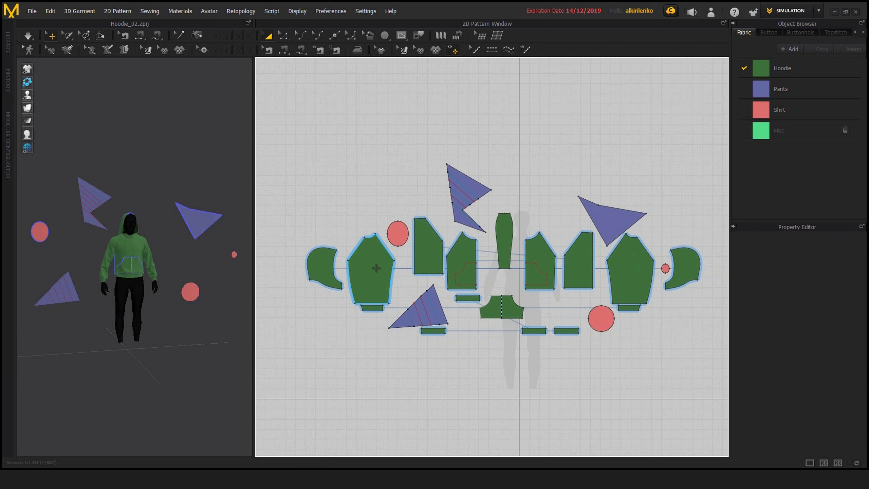
pyautogui.moveTo(376, 268); pyautogui.dragTo(352, 198)
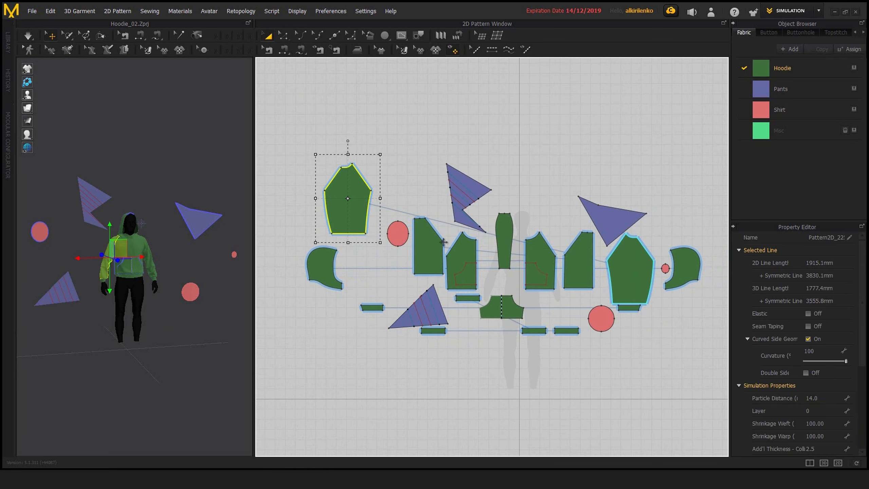
# Step: Examine the 2D background grid around the left sleeve piece at several zoom levels, and deselect the piece
pyautogui.scroll(3, 382, 226)
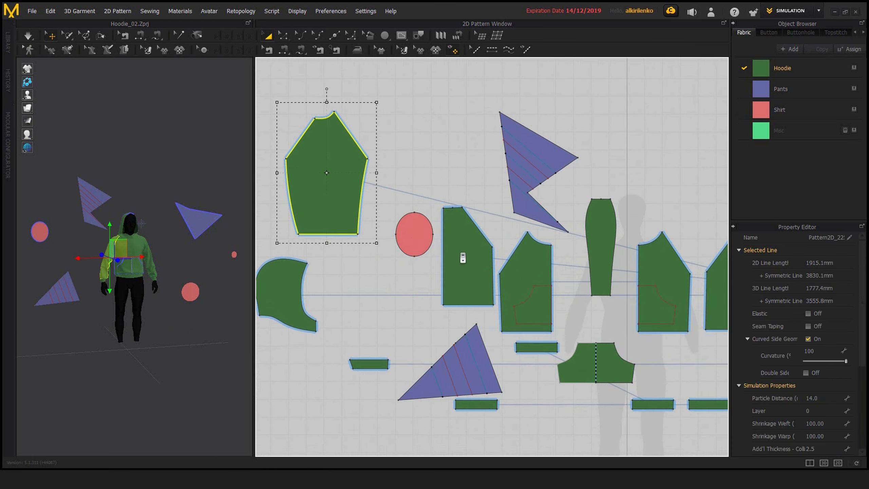
pyautogui.scroll(-1, 463, 258)
pyautogui.moveTo(363, 193); pyautogui.dragTo(475, 227, button='middle')
pyautogui.scroll(5, 473, 223)
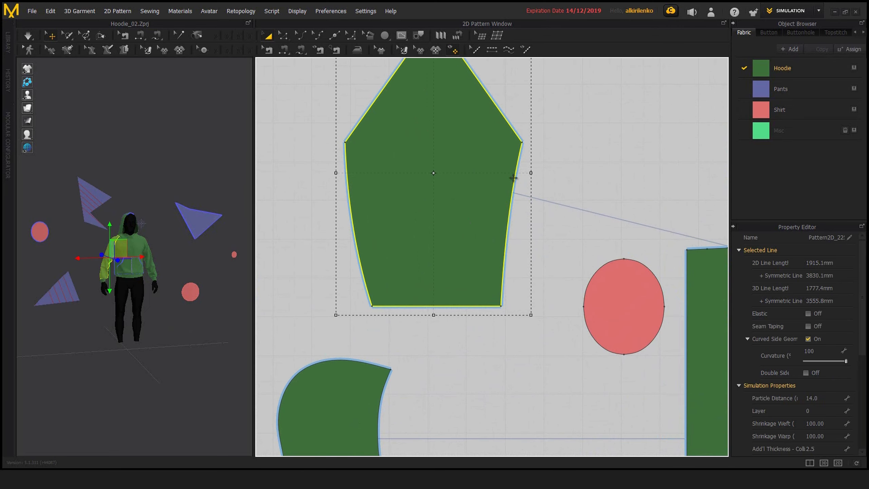
pyautogui.moveTo(513, 177); pyautogui.dragTo(550, 105)
pyautogui.moveTo(550, 105); pyautogui.dragTo(486, 167, button='middle')
pyautogui.scroll(-2, 492, 267)
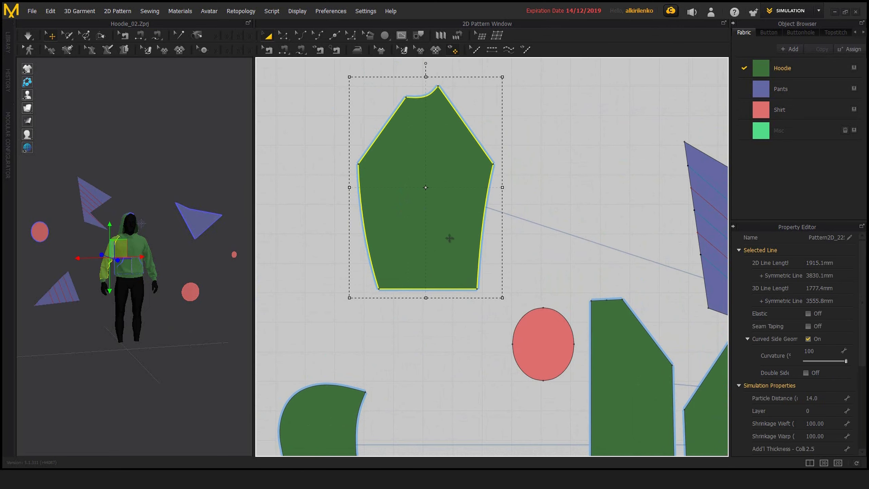
pyautogui.moveTo(590, 190); pyautogui.dragTo(555, 195, button='middle')
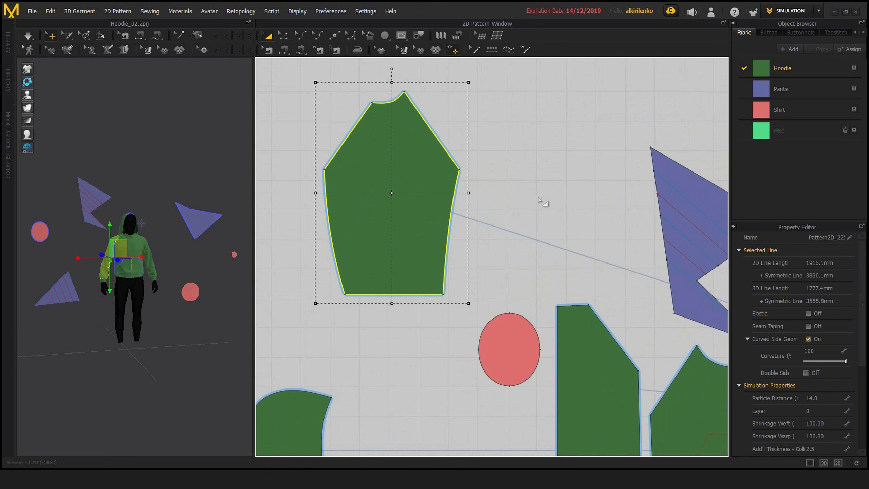
pyautogui.click(496, 294)
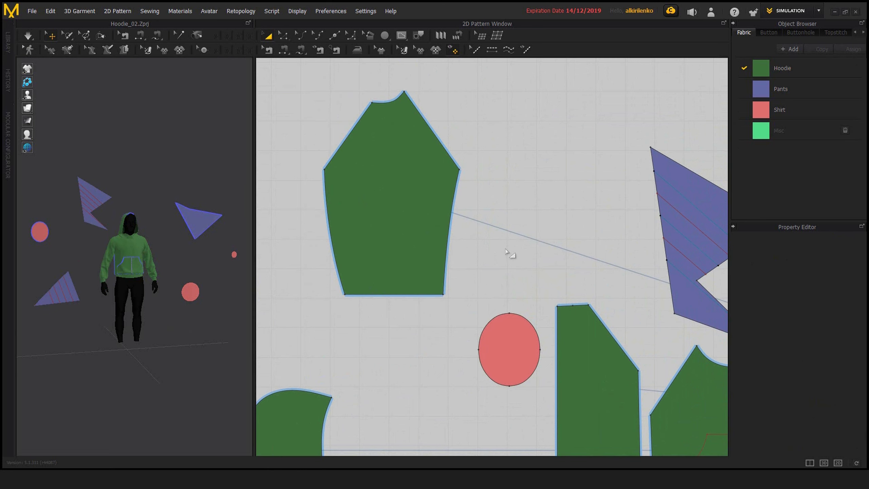
# Step: Open the grid properties for the 2D pattern window
pyautogui.moveTo(514, 263); pyautogui.dragTo(470, 283, button='middle')
pyautogui.scroll(-1, 455, 287)
pyautogui.rightClick(499, 217)
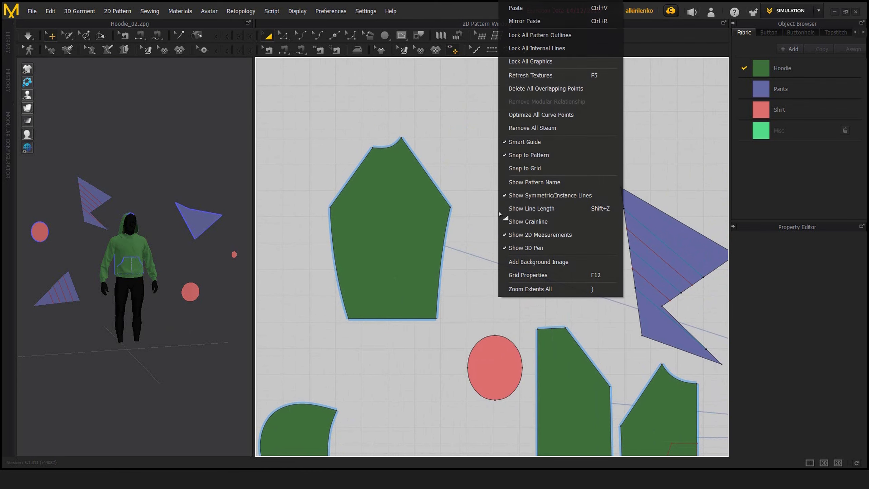
pyautogui.click(523, 275)
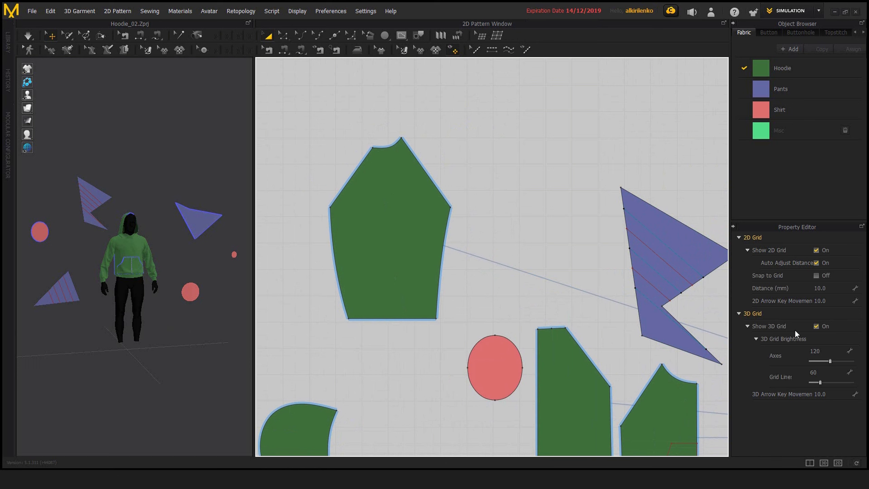
# Step: Turn the 3D grid's display off and back on, checking the floor grid around the avatar
pyautogui.click(816, 327)
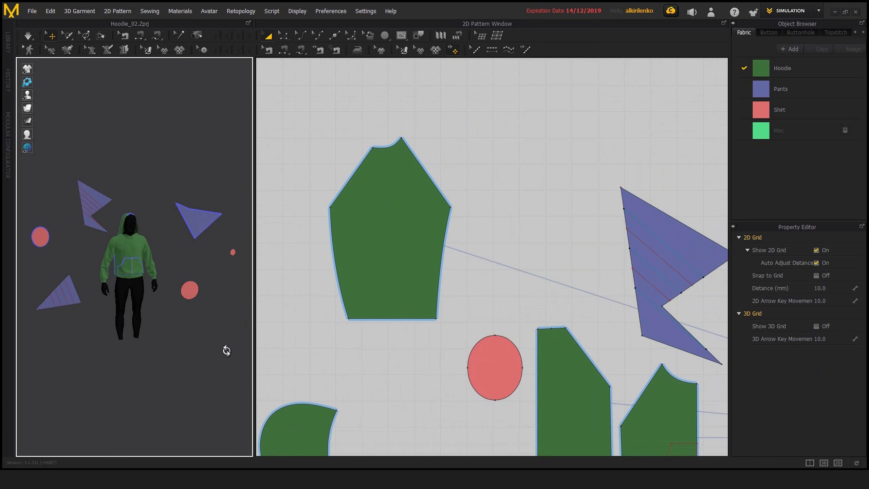
pyautogui.click(808, 325)
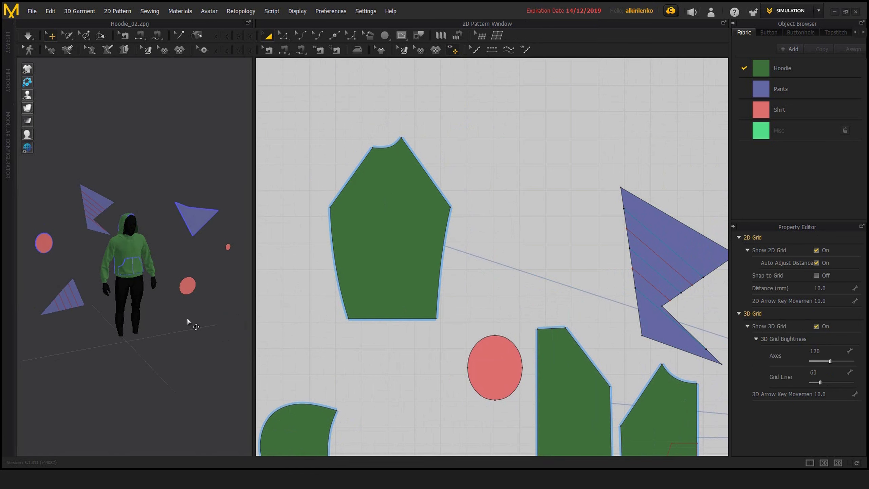
pyautogui.moveTo(187, 320); pyautogui.dragTo(170, 320, button='right')
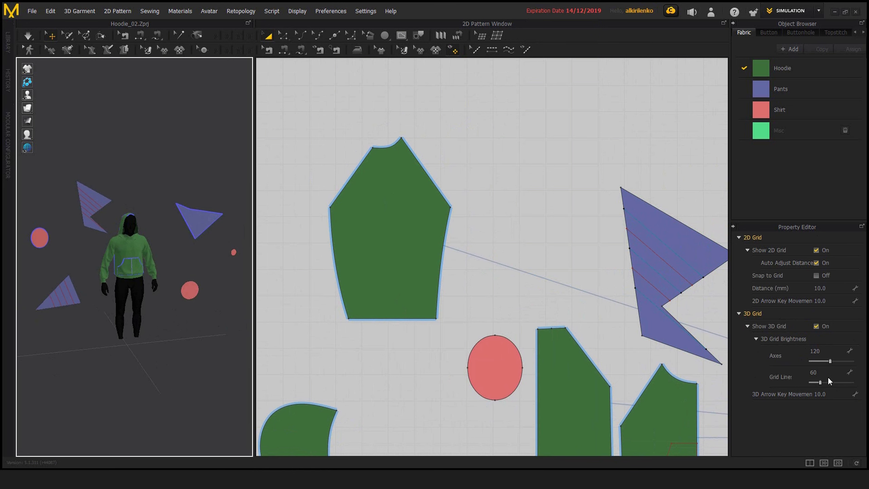
# Step: Set the 3D grid brightness to 87 for the grid lines and 115 for the axes
pyautogui.moveTo(820, 382); pyautogui.dragTo(823, 384)
pyautogui.moveTo(585, 308); pyautogui.dragTo(589, 309, button='middle')
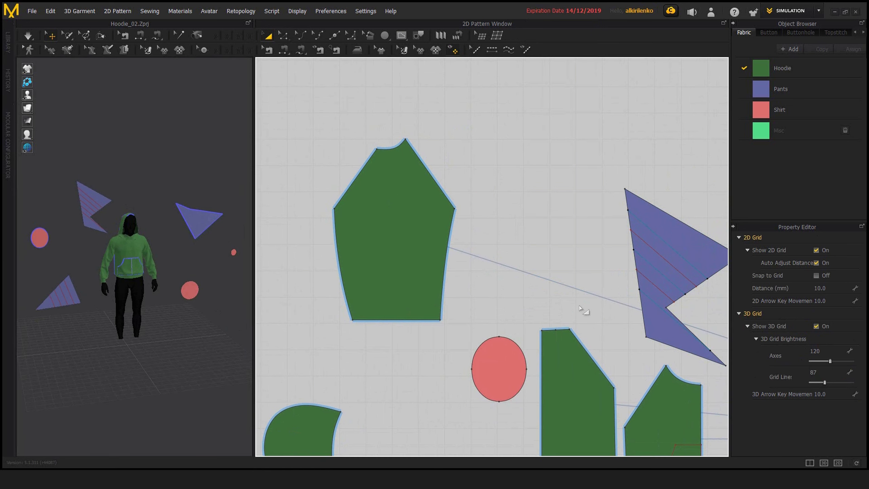
pyautogui.moveTo(200, 325); pyautogui.dragTo(207, 326, button='right')
pyautogui.moveTo(161, 346); pyautogui.dragTo(196, 333, button='middle')
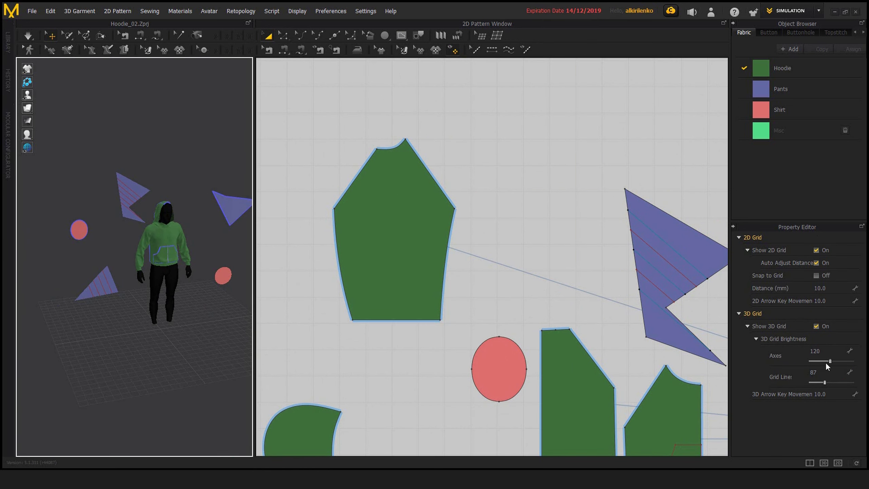
pyautogui.moveTo(825, 362); pyautogui.dragTo(829, 362)
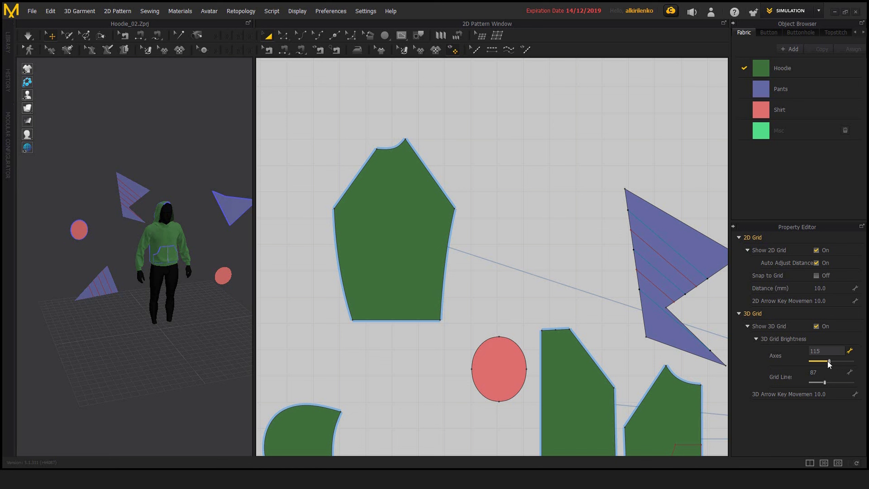
pyautogui.moveTo(99, 320); pyautogui.dragTo(101, 328, button='right')
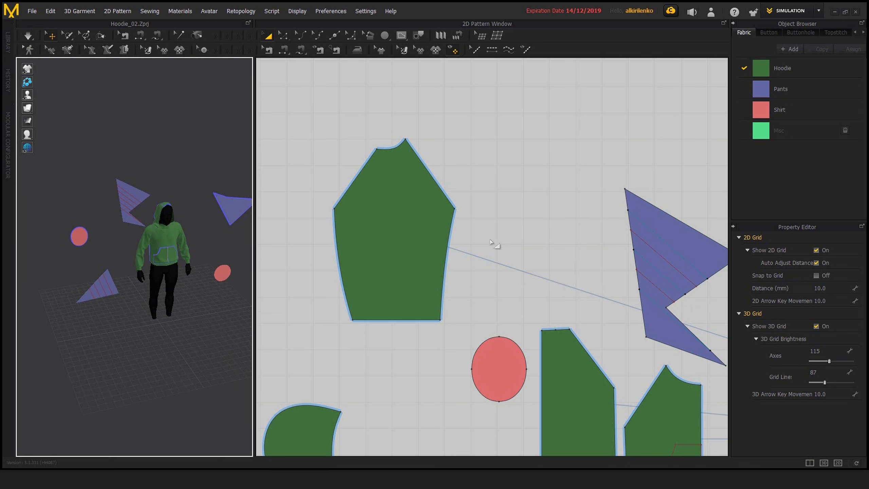
# Step: Set the 2D grid distance to 50 mm
pyautogui.moveTo(496, 247); pyautogui.dragTo(501, 255, button='middle')
pyautogui.click(829, 287)
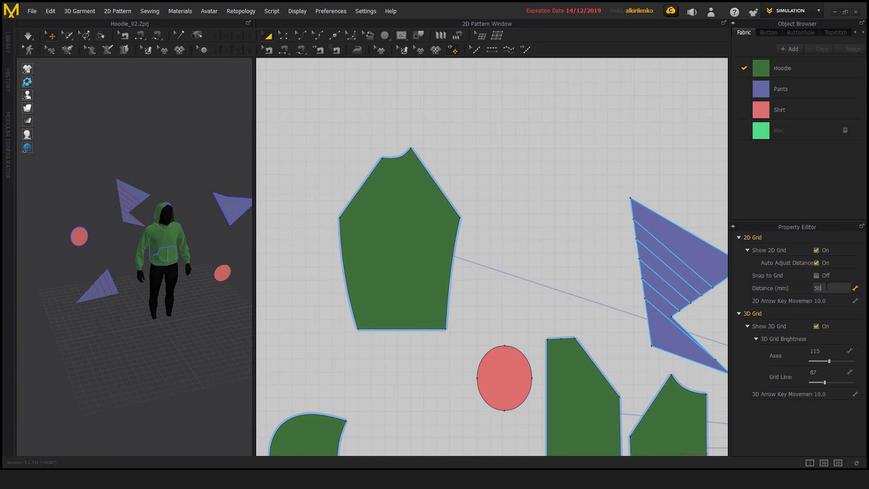
pyautogui.write('50')
pyautogui.press('Return')
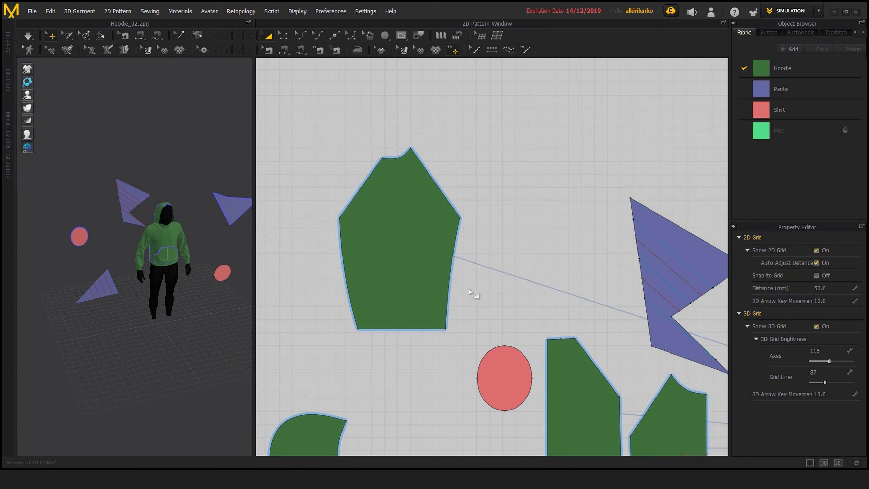
# Step: Move the left sleeve piece diagonally up toward the notched purple piece and deselect it
pyautogui.click(421, 295)
pyautogui.moveTo(411, 301); pyautogui.dragTo(469, 255)
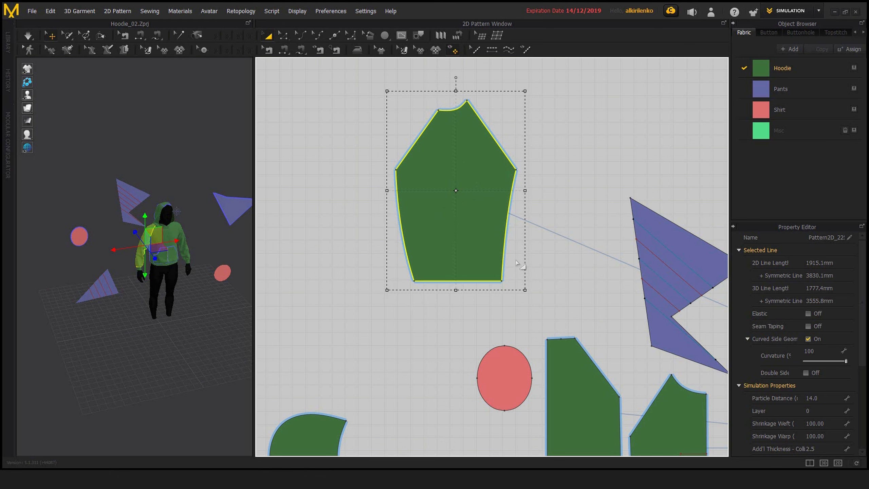
pyautogui.click(536, 256)
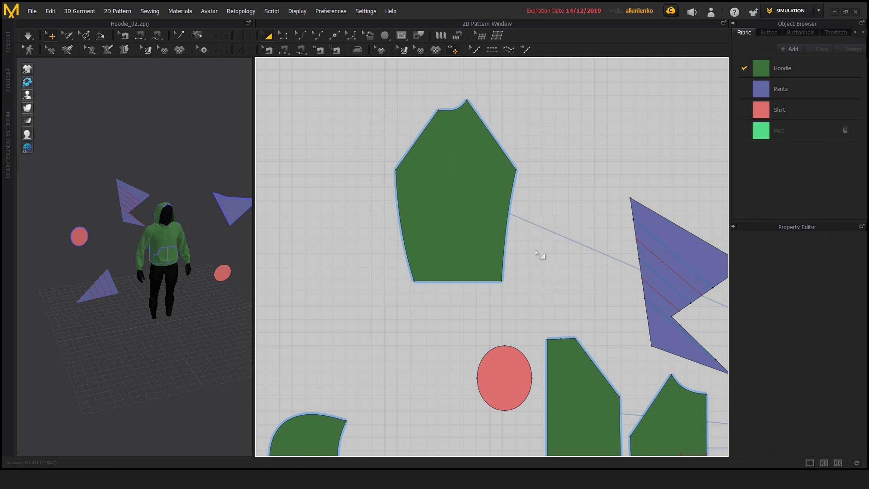
# Step: Move the right sleeve piece up until the smart guides align it with the left sleeve piece
pyautogui.scroll(-5, 541, 254)
pyautogui.moveTo(484, 239); pyautogui.dragTo(411, 193, button='middle')
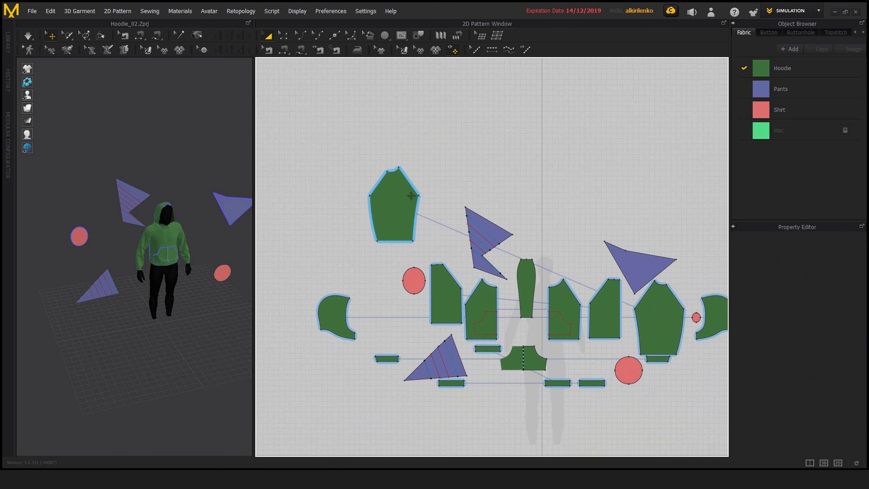
pyautogui.scroll(3, 446, 215)
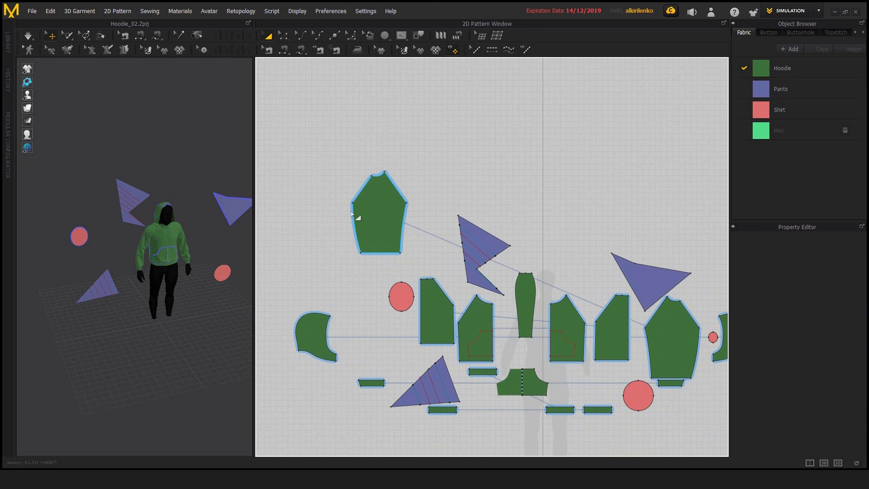
pyautogui.moveTo(668, 289); pyautogui.dragTo(638, 231)
pyautogui.moveTo(642, 230); pyautogui.dragTo(643, 228)
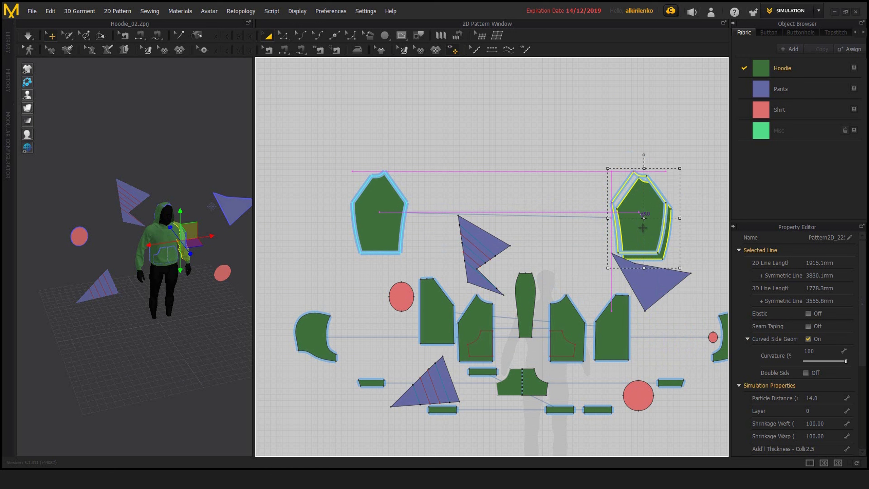
pyautogui.moveTo(642, 227); pyautogui.dragTo(637, 222)
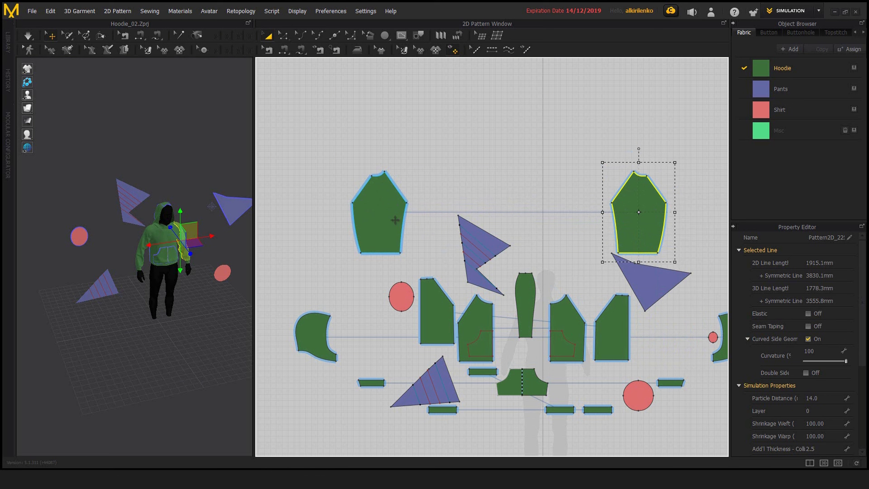
# Step: Move the right sleeve piece back down beside the other hoodie pieces and deselect it
pyautogui.moveTo(627, 223); pyautogui.dragTo(667, 338)
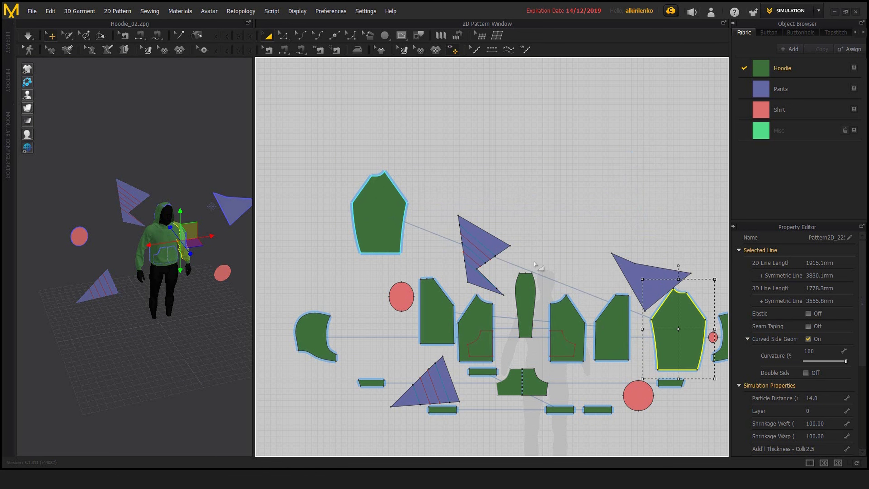
pyautogui.moveTo(533, 262); pyautogui.dragTo(461, 223, button='middle')
pyautogui.moveTo(476, 185); pyautogui.dragTo(513, 183, button='middle')
pyautogui.scroll(-1, 516, 198)
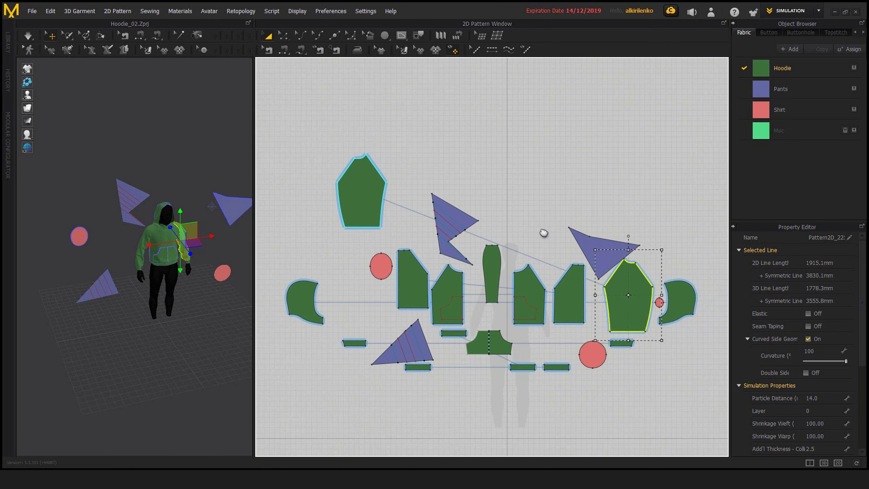
pyautogui.moveTo(544, 234); pyautogui.dragTo(551, 208, button='middle')
pyautogui.click(430, 142)
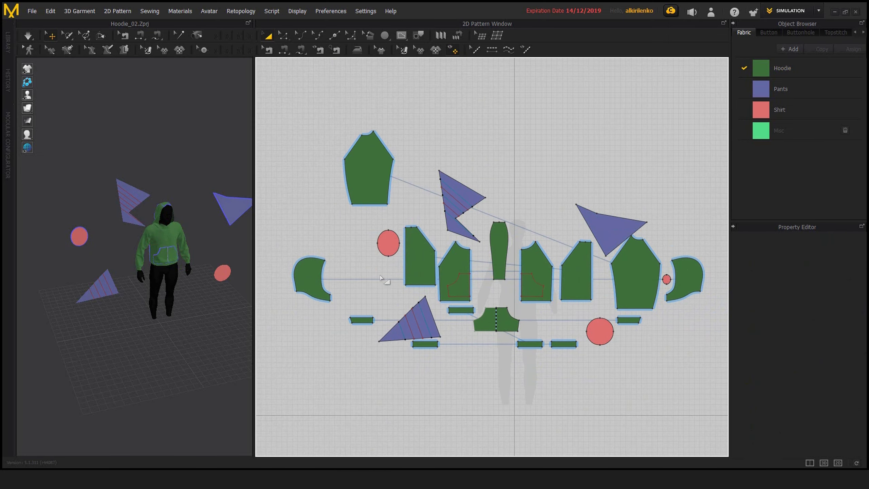
# Step: Move the purple triangle with internal lines slightly up, close to the neighbouring hoodie panel
pyautogui.scroll(2, 363, 312)
pyautogui.scroll(-2, 363, 311)
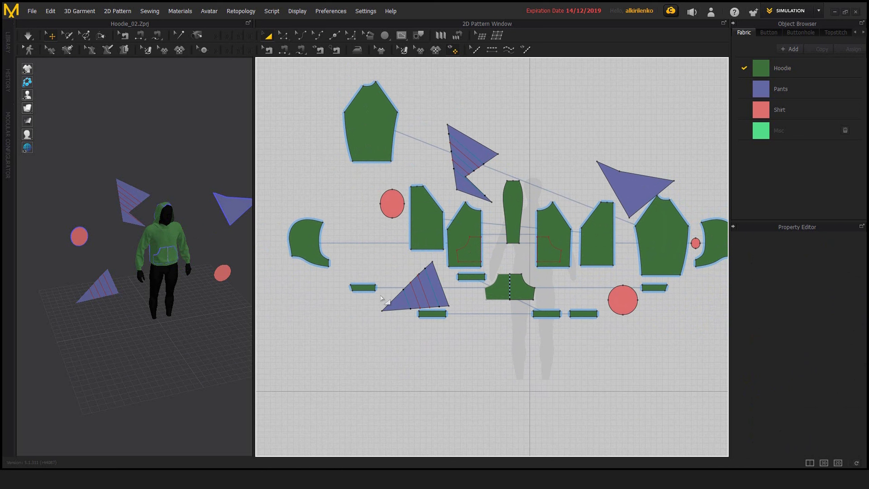
pyautogui.moveTo(420, 295); pyautogui.dragTo(424, 305, button='middle')
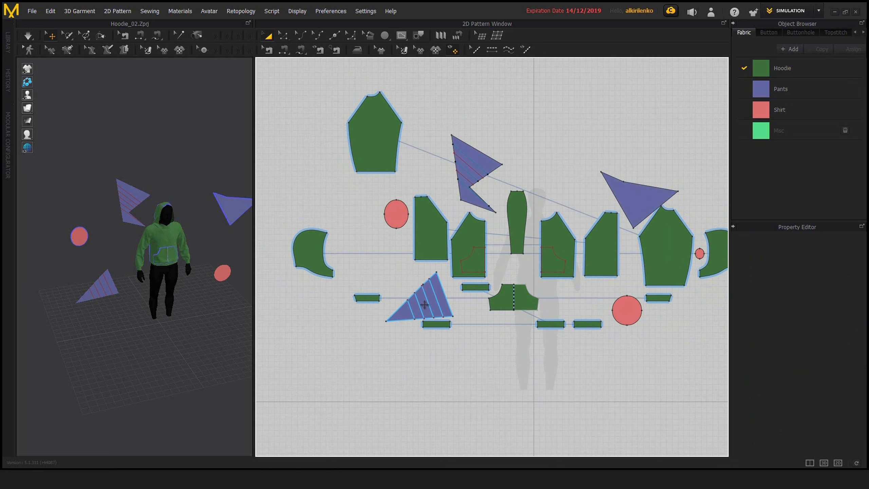
pyautogui.moveTo(425, 304); pyautogui.dragTo(422, 294)
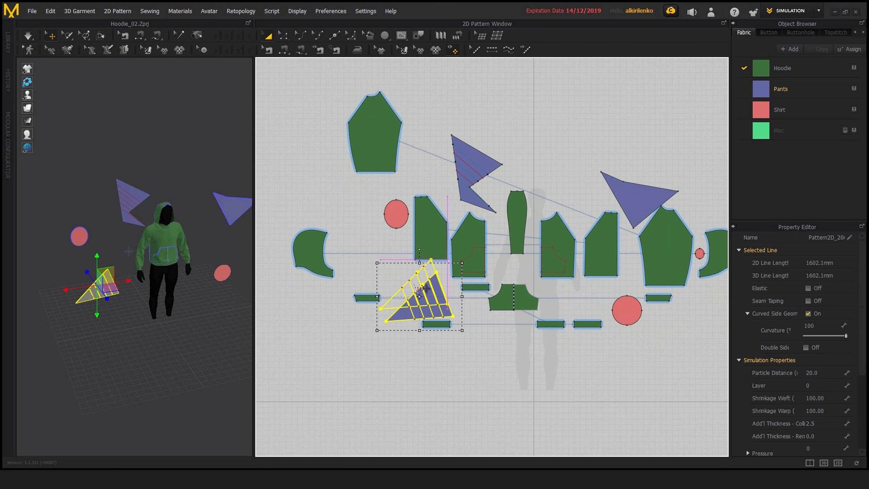
# Step: Select the six narrow green strip patterns and align them to the left
pyautogui.click(390, 303)
pyautogui.click(366, 297)
pyautogui.keyDown('shift'); pyautogui.click(436, 324); pyautogui.keyUp('shift')
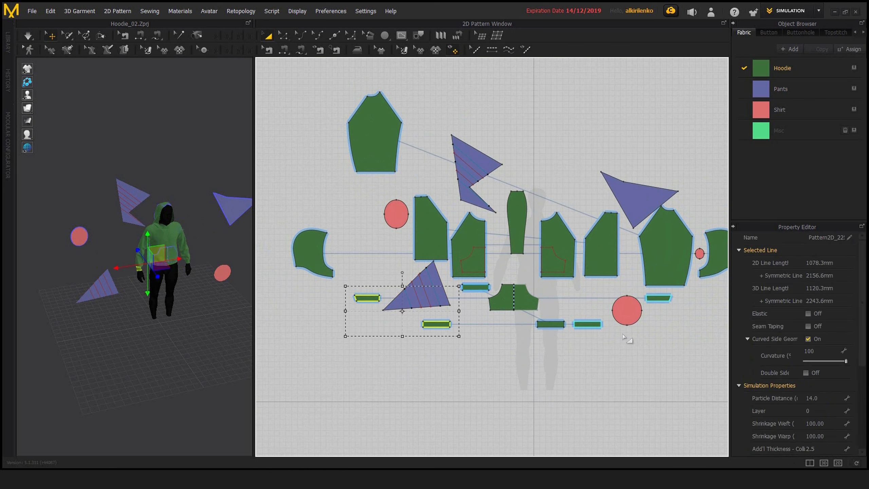
pyautogui.keyDown('shift'); pyautogui.click(475, 287); pyautogui.keyUp('shift')
pyautogui.keyDown('shift'); pyautogui.click(553, 323); pyautogui.keyUp('shift')
pyautogui.keyDown('shift'); pyautogui.click(584, 324); pyautogui.keyUp('shift')
pyautogui.keyDown('shift'); pyautogui.click(655, 297); pyautogui.keyUp('shift')
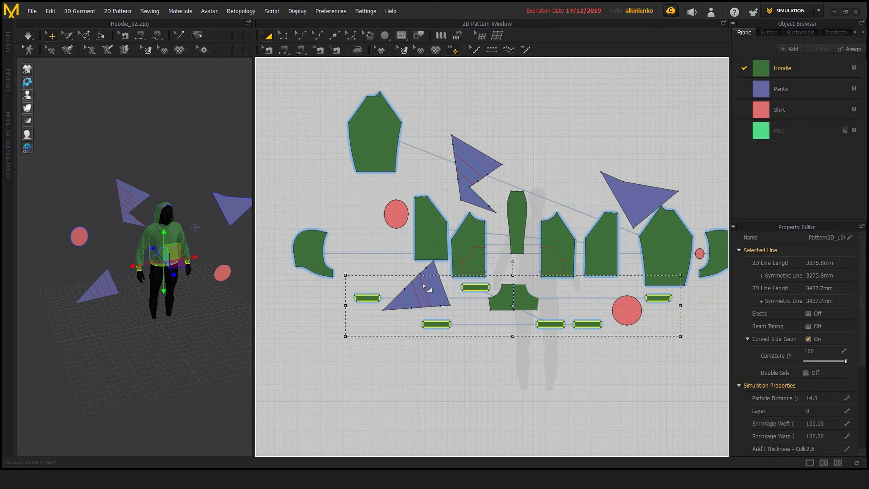
pyautogui.rightClick(441, 325)
pyautogui.moveTo(467, 387)
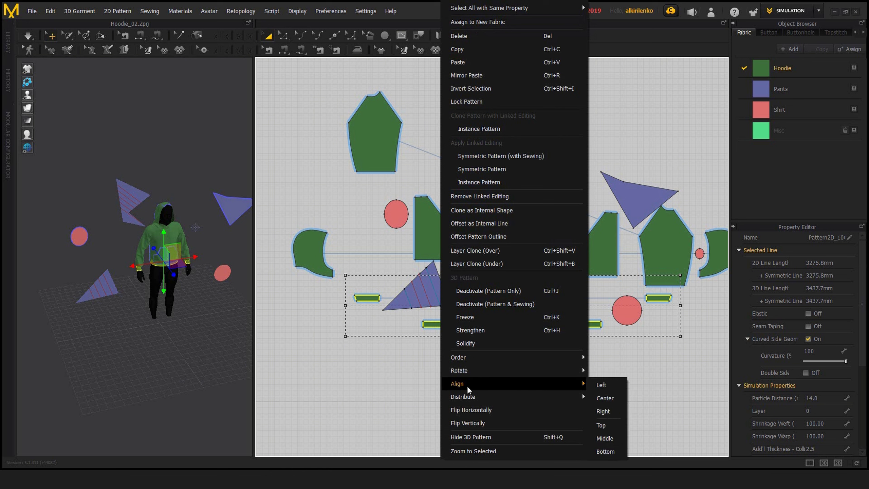
pyautogui.click(601, 385)
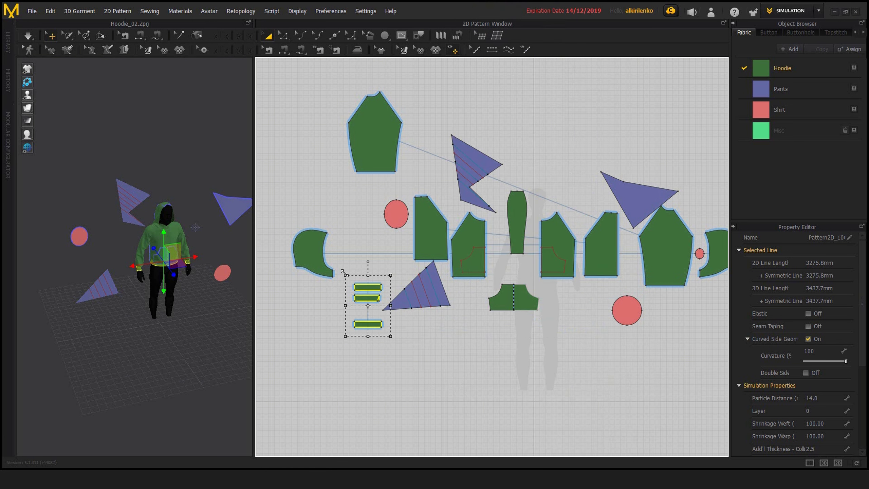
# Step: Undo the left alignment of the six narrow green strip patterns
pyautogui.hotkey('ctrl', 'z')
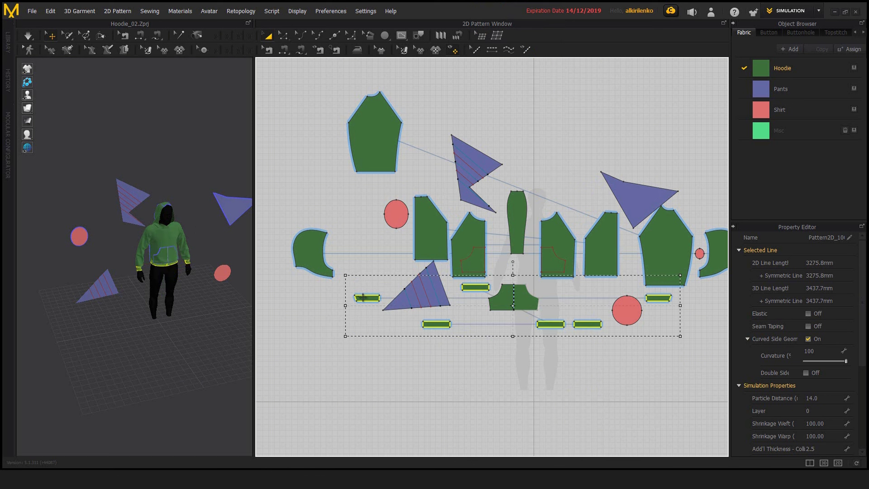
# Step: Try aligning the six narrow green strip patterns to the right, and undo that alignment
pyautogui.rightClick(362, 297)
pyautogui.moveTo(398, 371)
pyautogui.click(532, 396)
pyautogui.hotkey('ctrl', 'z')
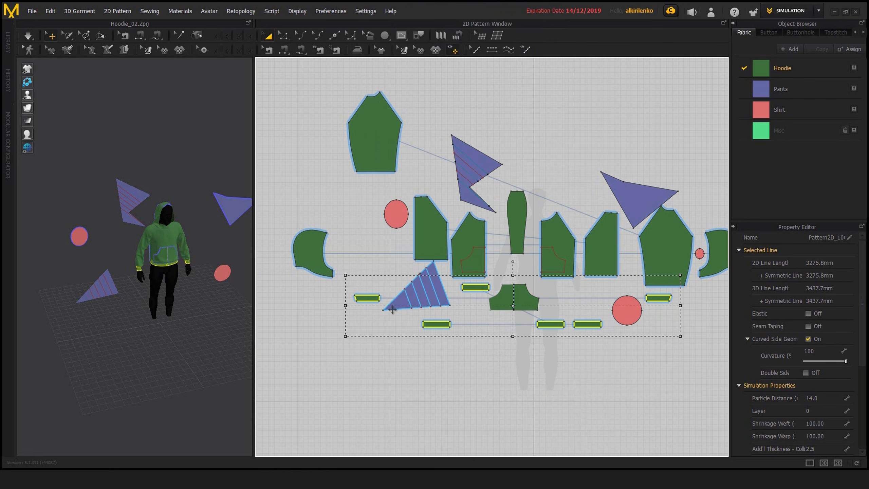
# Step: Try aligning the six green strips to their common center, and undo that alignment
pyautogui.rightClick(365, 301)
pyautogui.moveTo(401, 370)
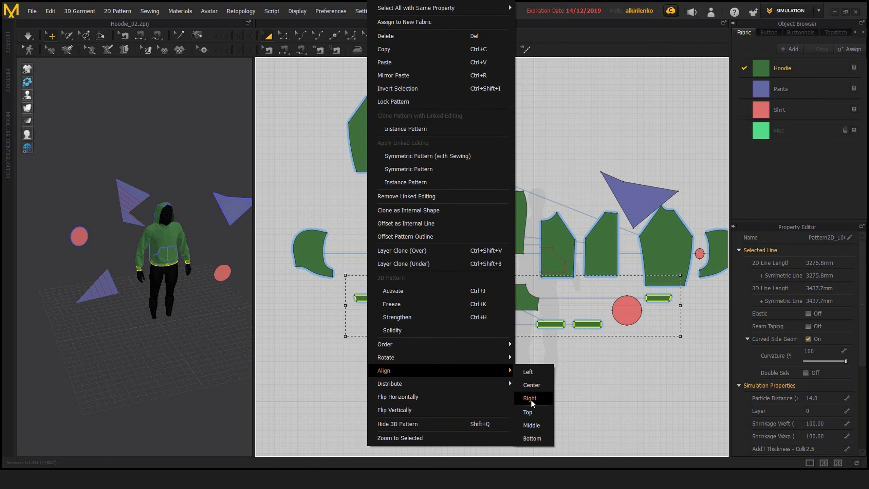
pyautogui.click(532, 385)
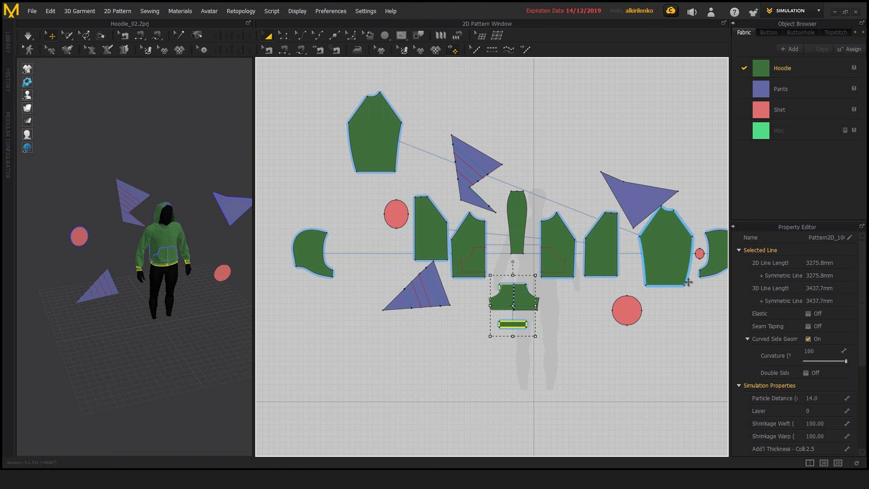
pyautogui.hotkey('ctrl', 'z')
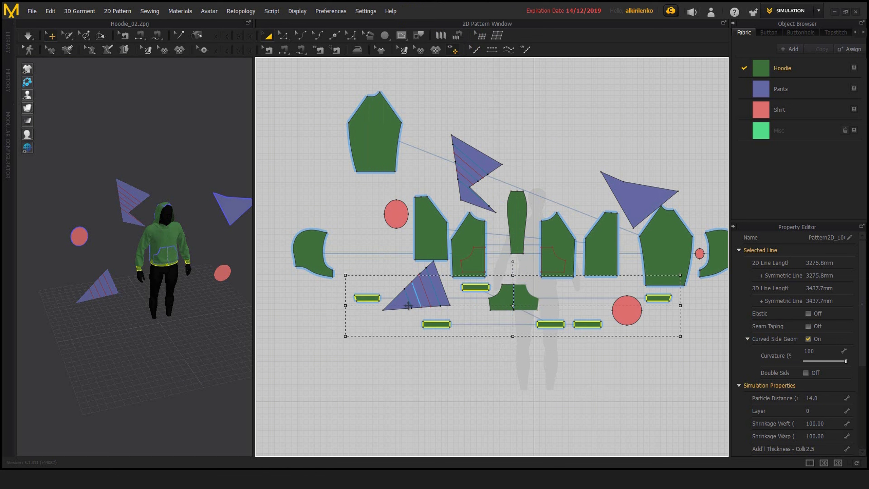
# Step: Try aligning the six green strips to the top, and undo that alignment
pyautogui.rightClick(368, 300)
pyautogui.moveTo(423, 369)
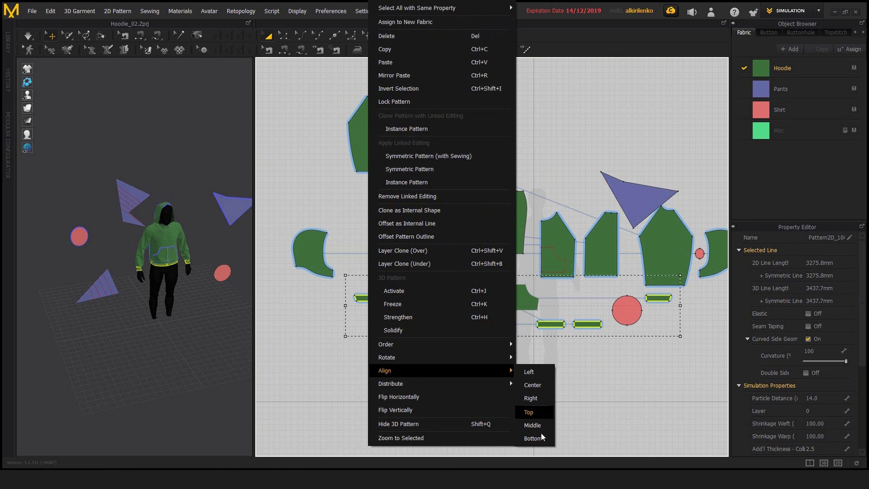
pyautogui.click(532, 414)
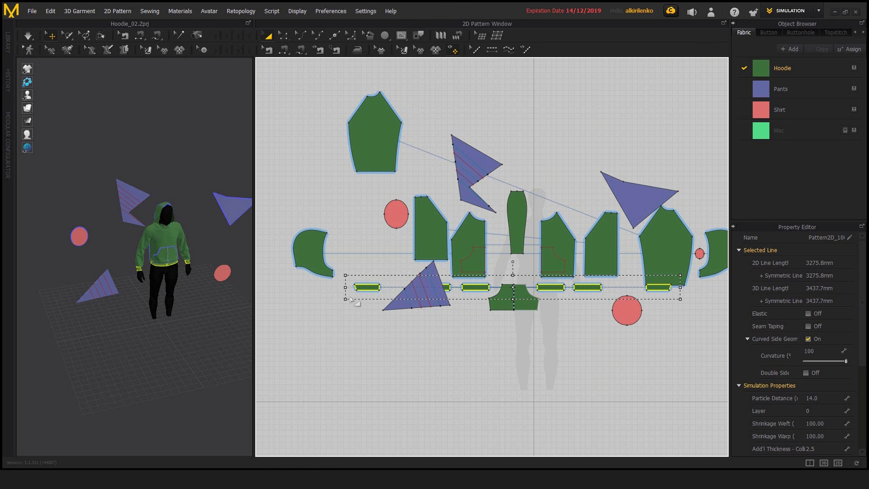
pyautogui.hotkey('ctrl', 'z')
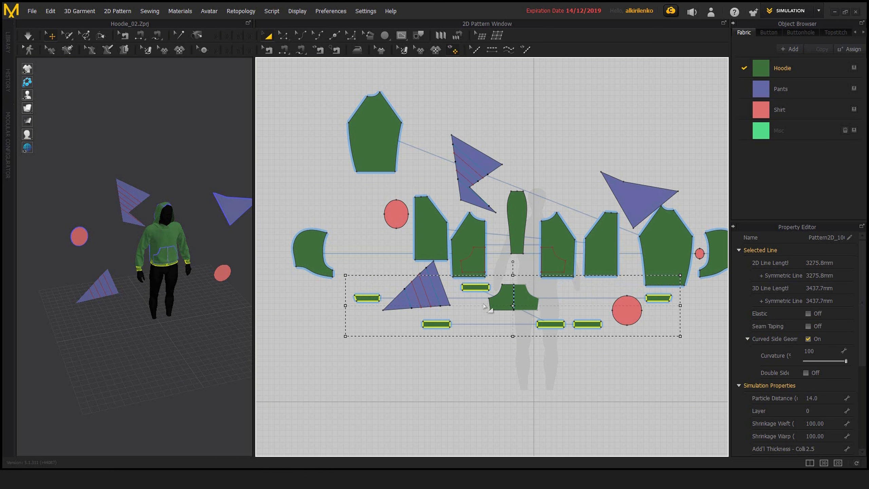
# Step: Try aligning the six green strips to the bottom, and undo that alignment
pyautogui.rightClick(479, 292)
pyautogui.moveTo(537, 371)
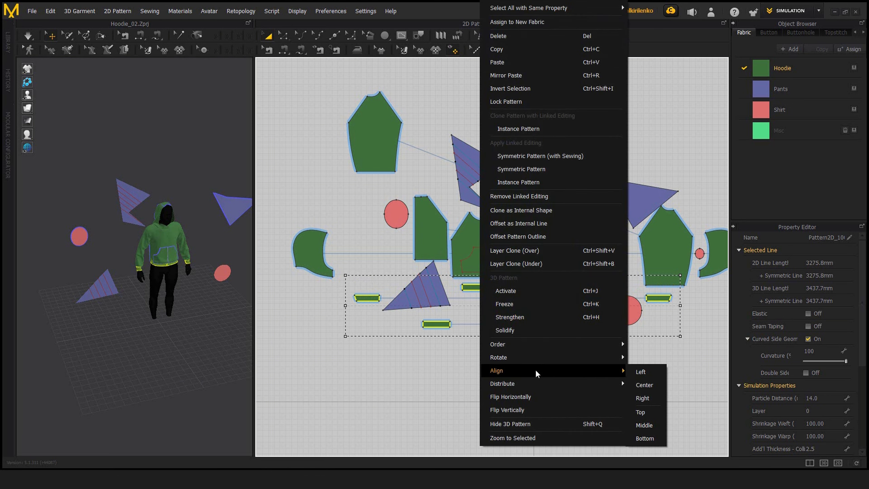
pyautogui.click(645, 439)
pyautogui.hotkey('ctrl', 'z')
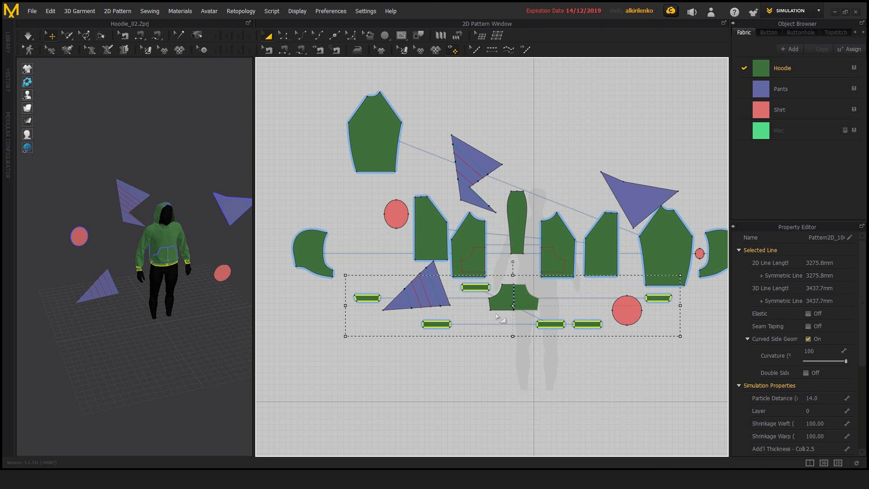
# Step: Try aligning the six green strips to the middle, and undo that alignment
pyautogui.rightClick(475, 289)
pyautogui.moveTo(543, 372)
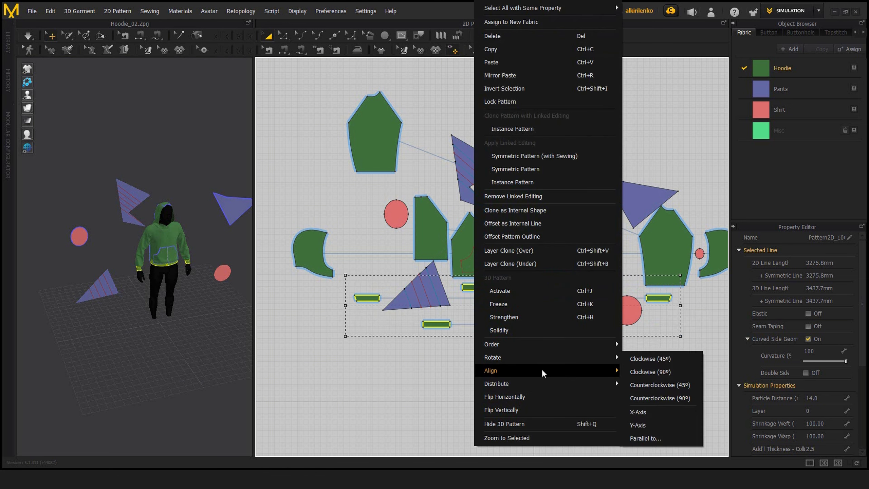
pyautogui.click(641, 426)
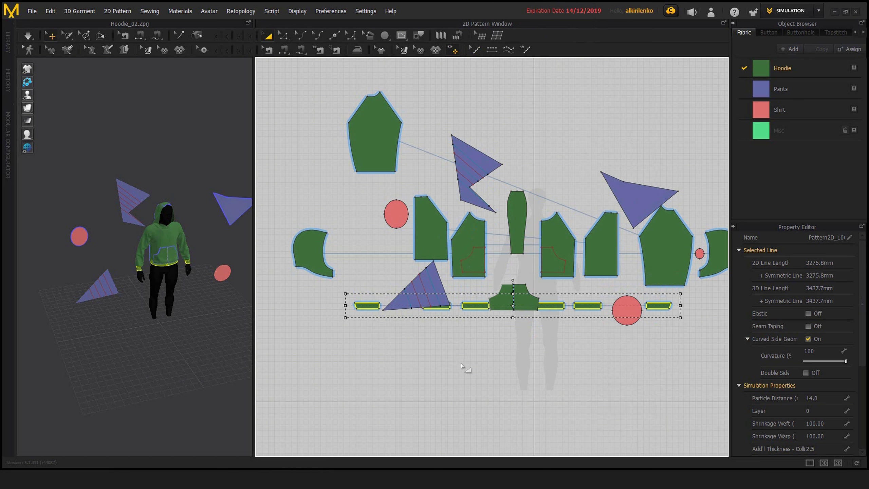
pyautogui.hotkey('ctrl', 'z')
# Step: Align the six green strips to the bottom, move the row down below the other patterns and deselect it
pyautogui.rightClick(479, 289)
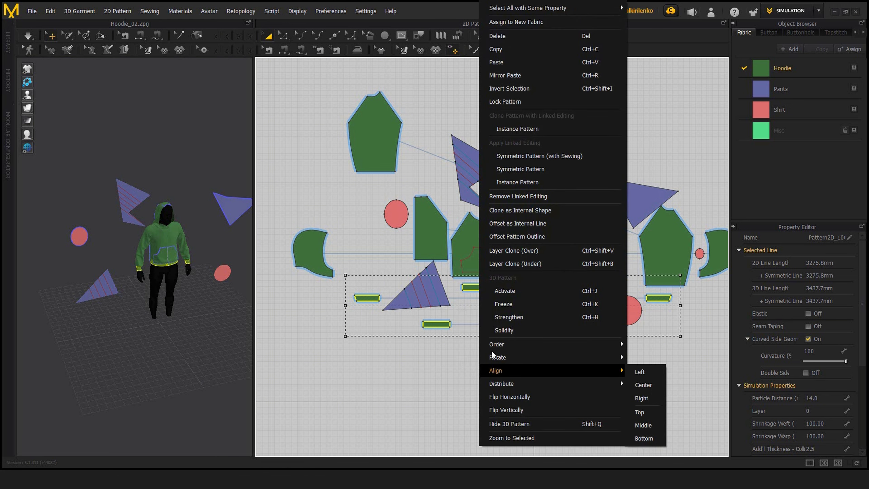
pyautogui.moveTo(539, 358)
pyautogui.click(646, 436)
pyautogui.moveTo(478, 327); pyautogui.dragTo(479, 362)
pyautogui.click(467, 394)
pyautogui.scroll(-2, 441, 343)
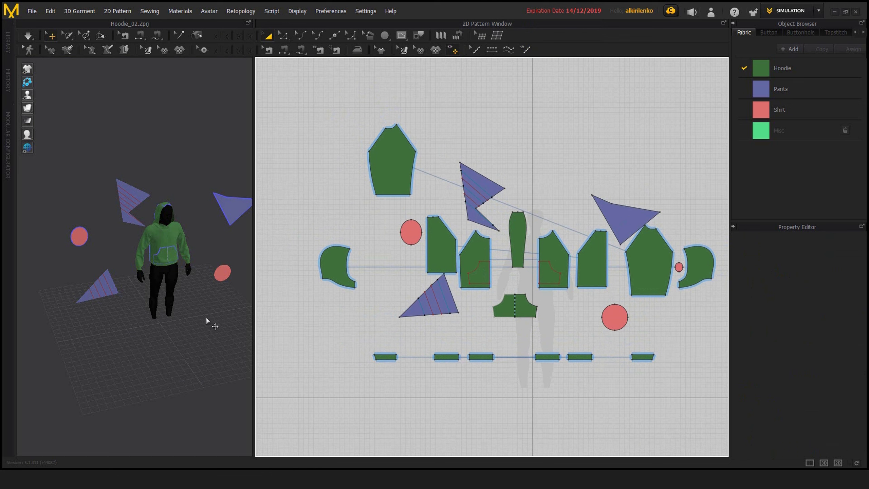
# Step: Select a cuff strip, the pocket line, the long narrow central piece and a front panel together, and clear the selection
pyautogui.scroll(5, 165, 273)
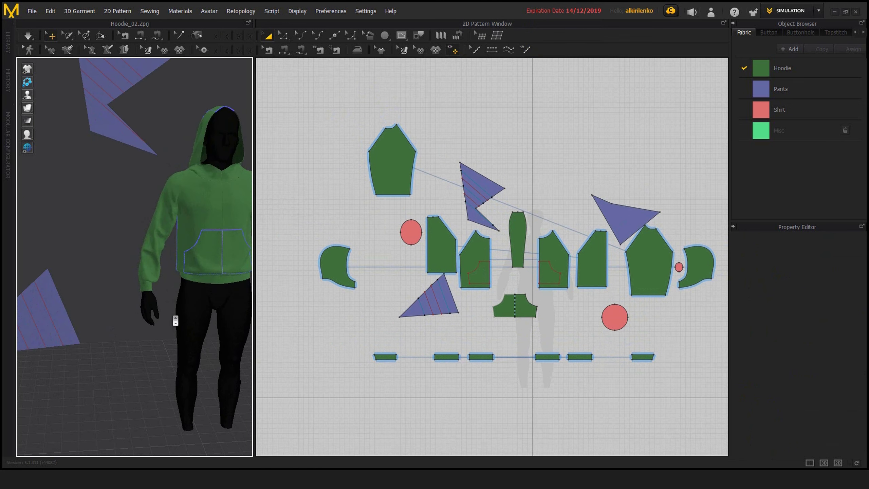
pyautogui.moveTo(166, 287); pyautogui.dragTo(114, 283, button='middle')
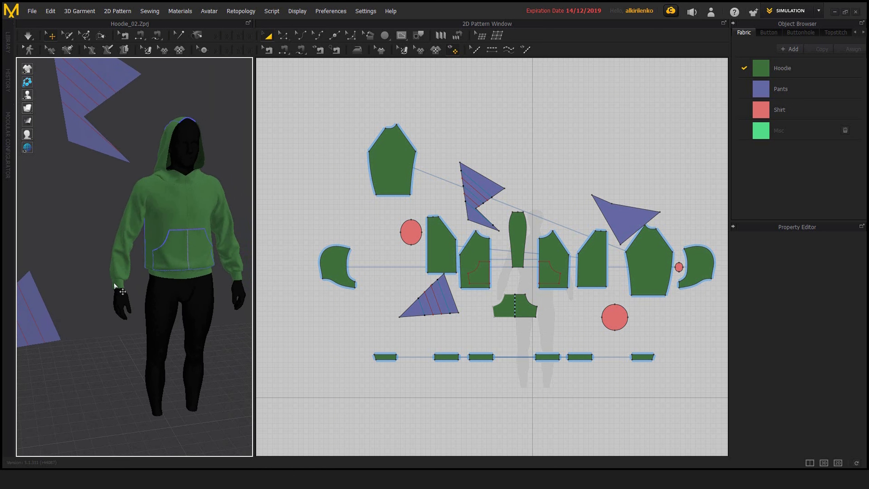
pyautogui.click(384, 356)
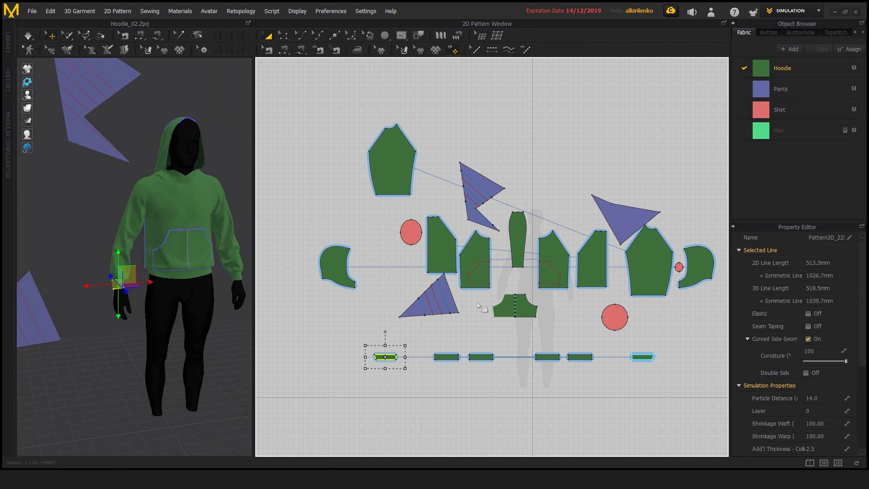
pyautogui.keyDown('shift'); pyautogui.click(482, 274); pyautogui.keyUp('shift')
pyautogui.keyDown('shift'); pyautogui.click(517, 240); pyautogui.keyUp('shift')
pyautogui.keyDown('shift'); pyautogui.click(550, 253); pyautogui.keyUp('shift')
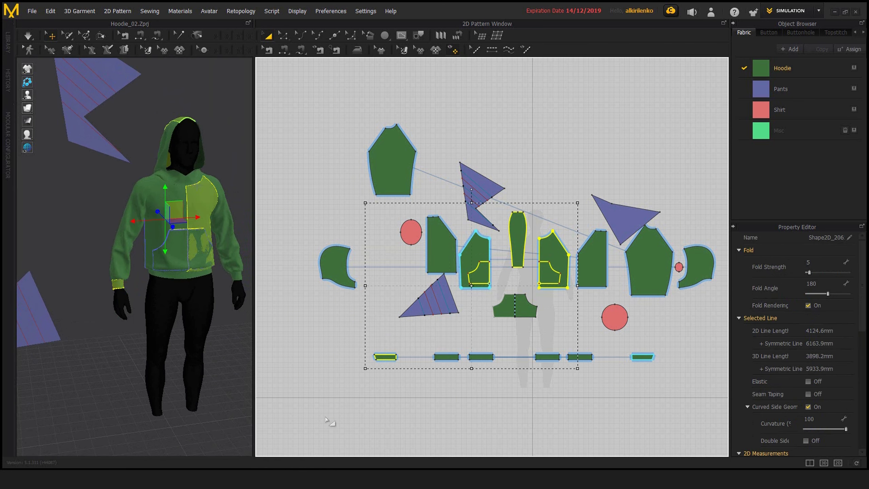
pyautogui.click(370, 382)
# Step: Select the row of six narrow green strips, assign the Misc fabric to them and deselect them
pyautogui.moveTo(422, 341); pyautogui.dragTo(409, 335, button='middle')
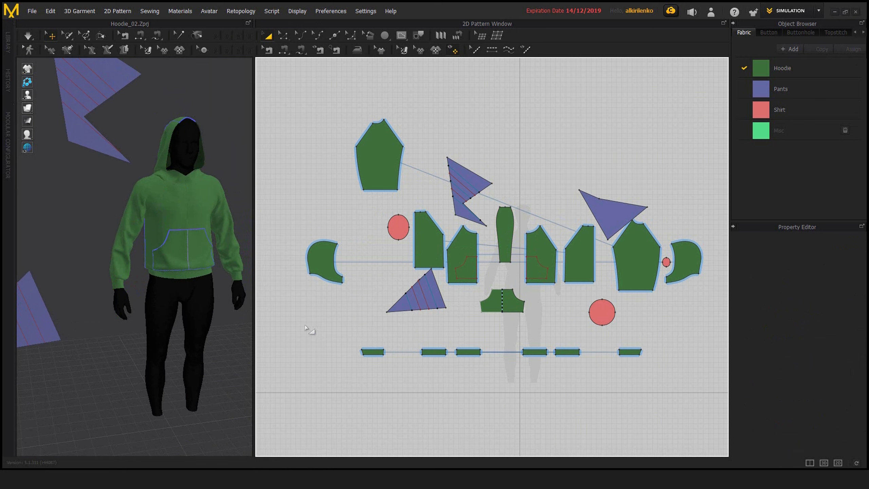
pyautogui.moveTo(481, 386); pyautogui.dragTo(482, 386)
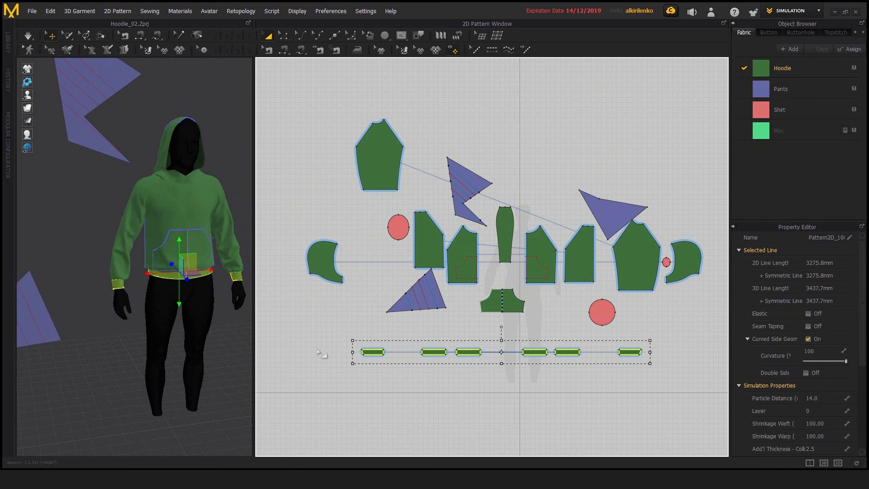
pyautogui.moveTo(764, 133); pyautogui.dragTo(568, 353)
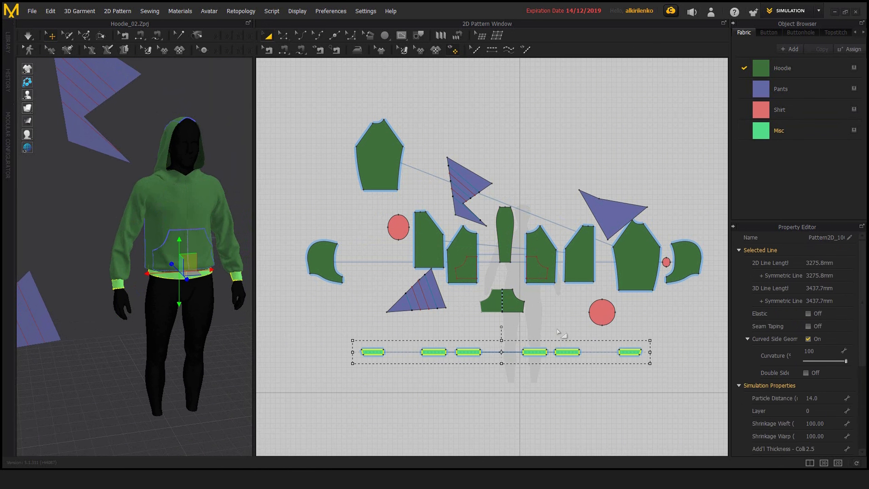
pyautogui.click(306, 320)
pyautogui.moveTo(159, 274)
pyautogui.mouseDown(button='right')
pyautogui.moveTo(105, 268)
pyautogui.moveTo(154, 270)
pyautogui.mouseUp(button='right')
pyautogui.moveTo(196, 275); pyautogui.dragTo(189, 277, button='middle')
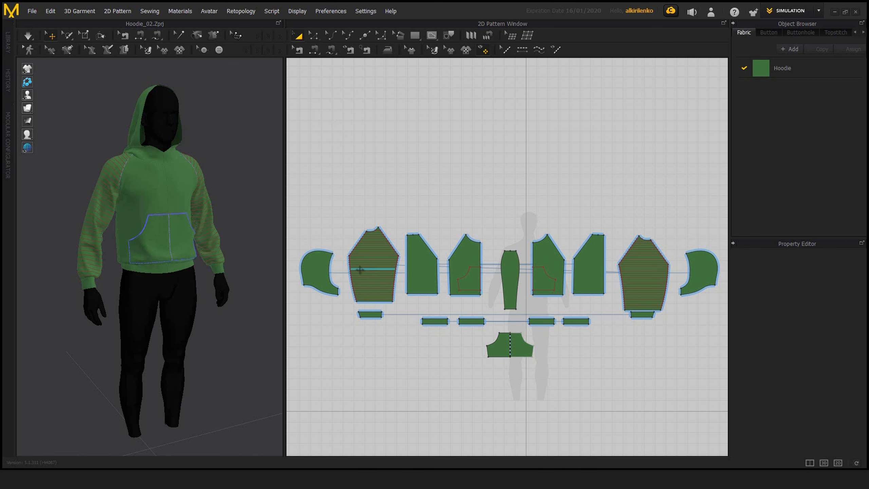
# Step: Examine the sleeve piece filled with horizontal internal lines and the list of shapes overlapping at one spot on it
pyautogui.scroll(5, 526, 278)
pyautogui.moveTo(526, 278); pyautogui.dragTo(579, 296, button='right')
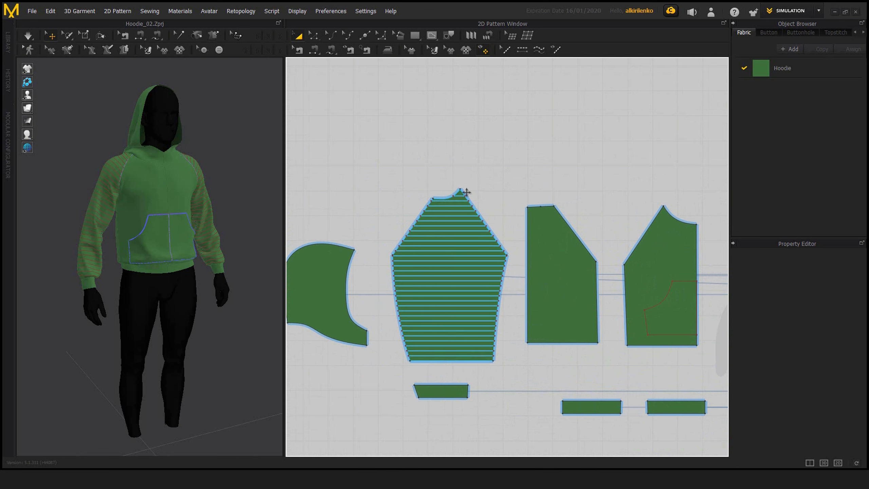
pyautogui.scroll(-3, 479, 186)
pyautogui.scroll(-3, 479, 188)
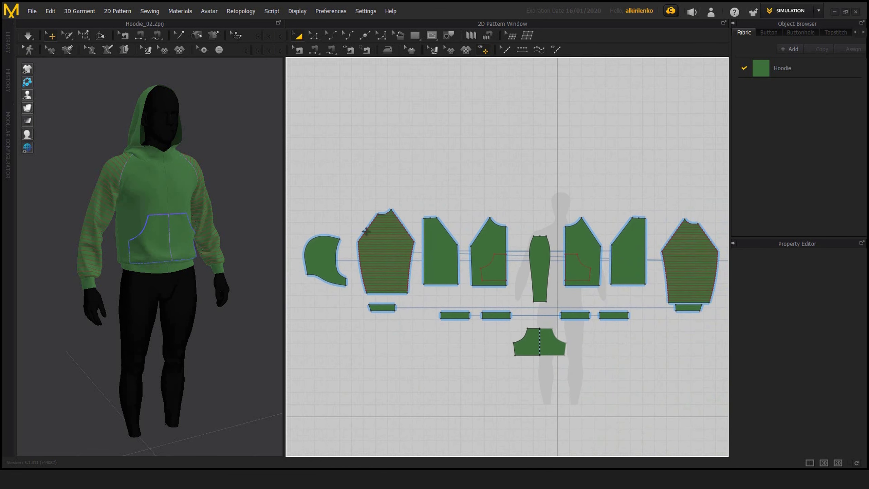
pyautogui.moveTo(472, 189)
pyautogui.mouseDown(button='middle')
pyautogui.moveTo(452, 190)
pyautogui.moveTo(459, 195)
pyautogui.mouseUp(button='middle')
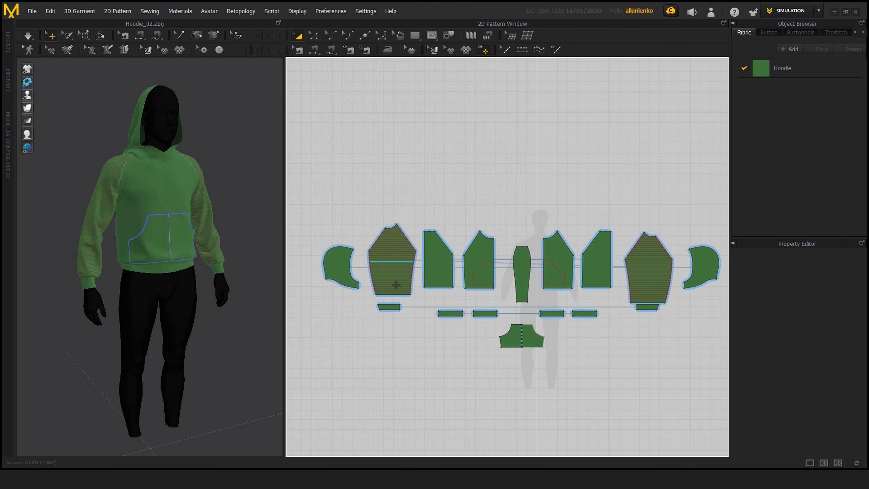
pyautogui.click(391, 253)
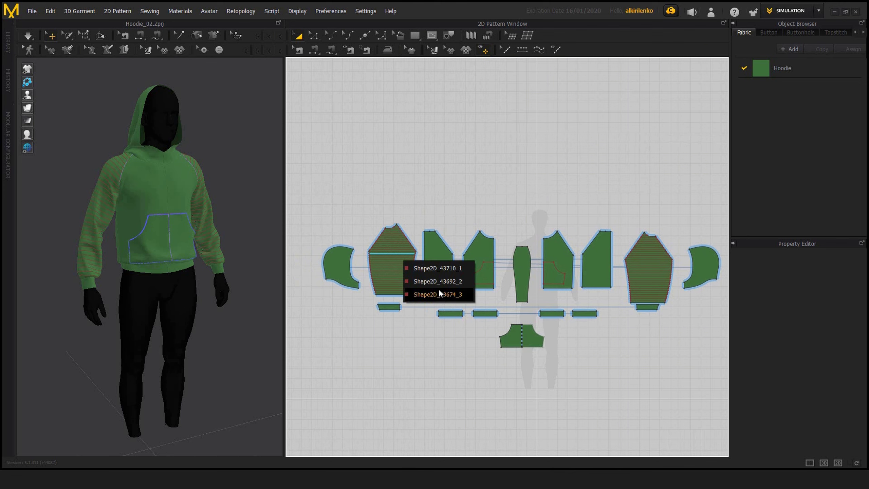
pyautogui.click(410, 186)
# Step: Select the striped sleeve piece beside the hood together with its internal lines, and clear the selection
pyautogui.scroll(3, 383, 234)
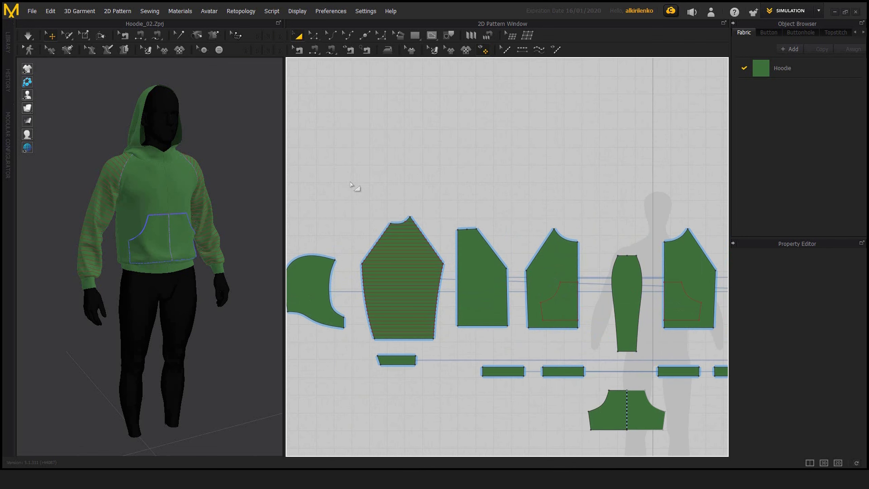
pyautogui.moveTo(350, 184); pyautogui.dragTo(432, 300)
pyautogui.moveTo(455, 351); pyautogui.dragTo(460, 356)
pyautogui.scroll(-2, 468, 359)
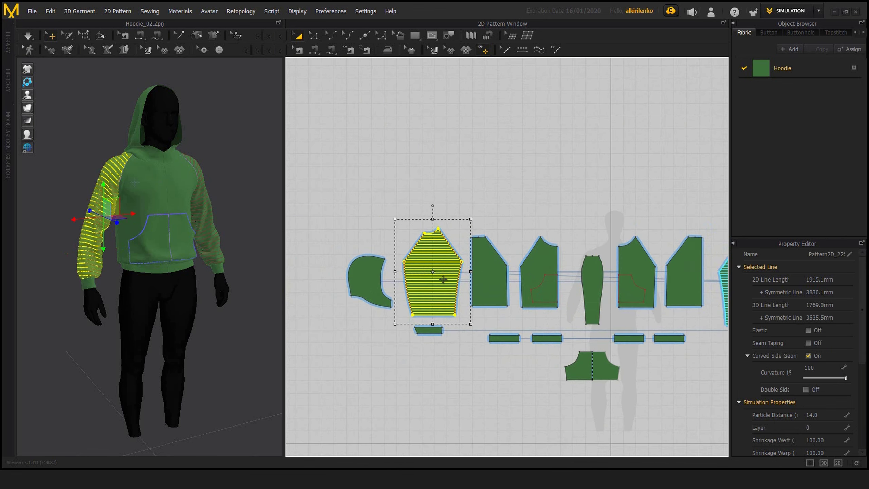
pyautogui.click(474, 192)
pyautogui.moveTo(480, 179); pyautogui.dragTo(432, 186, button='right')
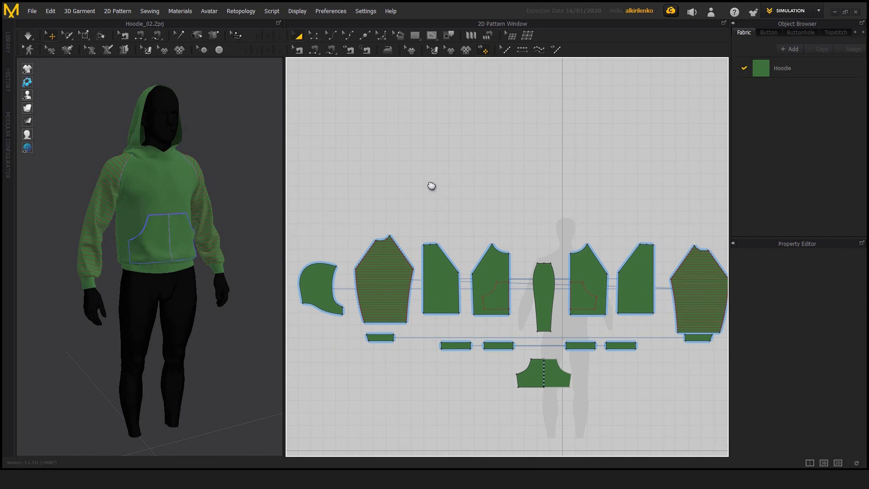
pyautogui.scroll(-2, 473, 208)
pyautogui.moveTo(431, 185); pyautogui.dragTo(423, 206, button='middle')
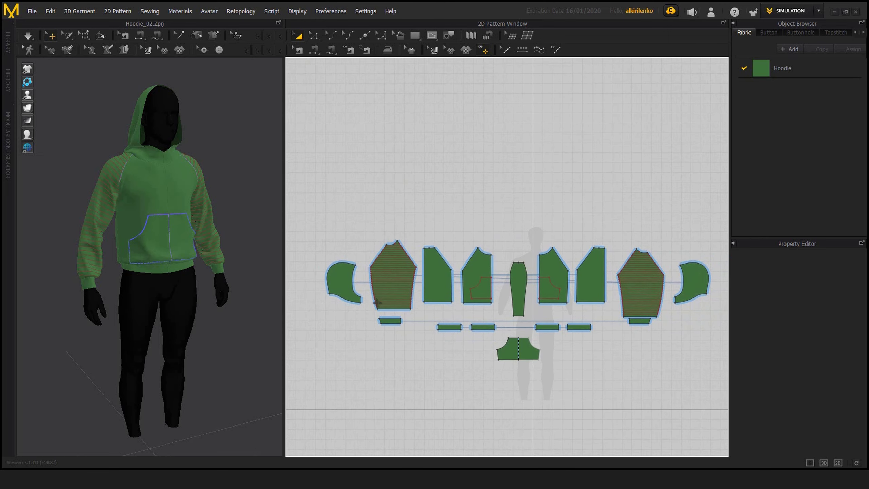
# Step: Select the striped sleeve piece near its pointed upper tip, and deselect it
pyautogui.scroll(5, 395, 250)
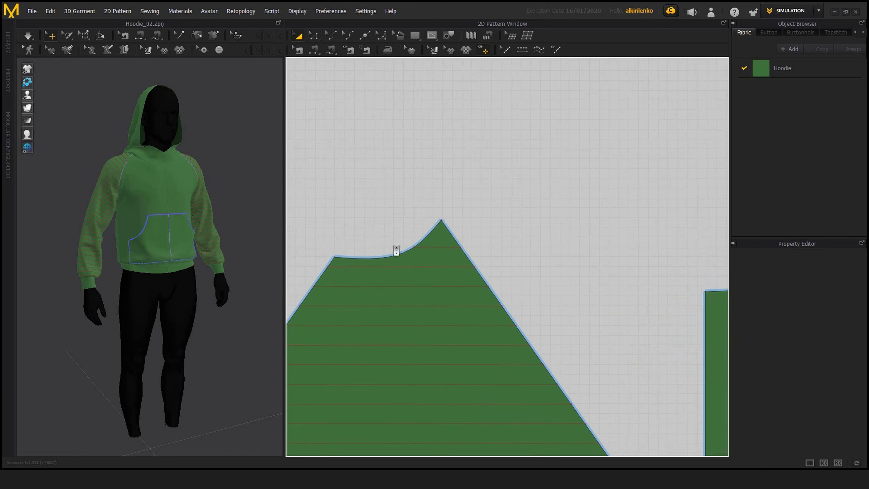
pyautogui.scroll(2, 489, 270)
pyautogui.scroll(-2, 491, 252)
pyautogui.click(494, 250)
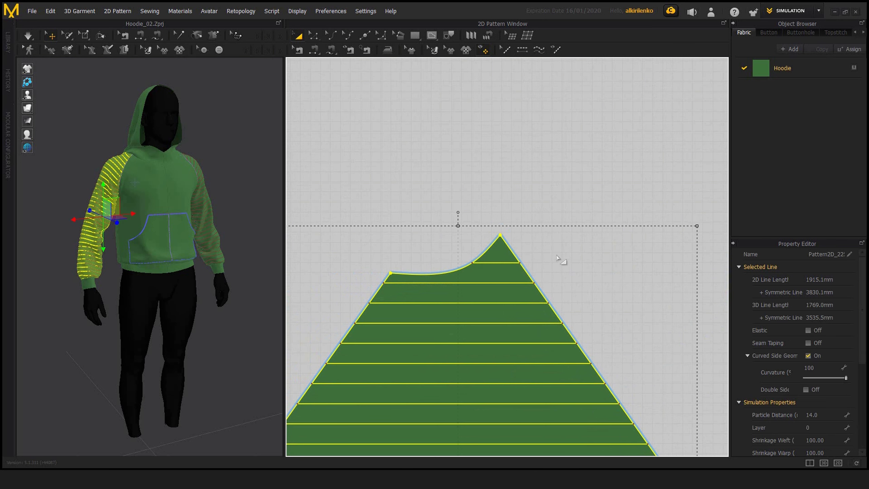
pyautogui.moveTo(566, 254); pyautogui.dragTo(578, 218, button='middle')
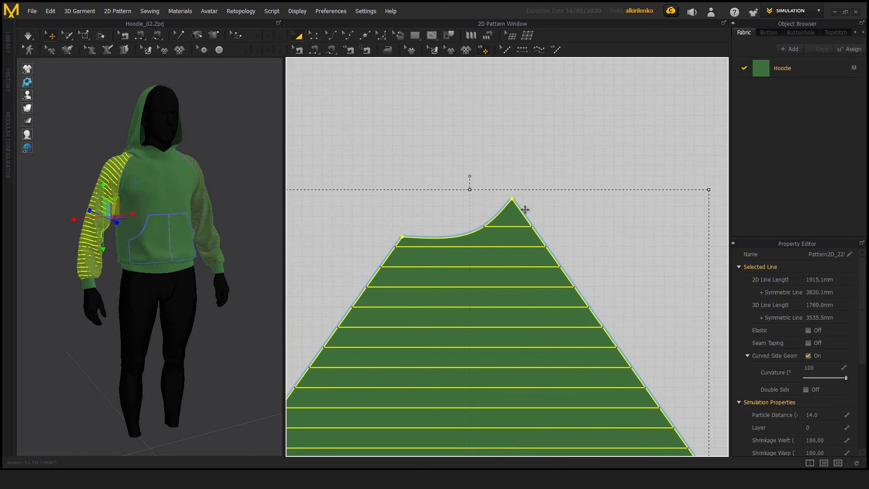
pyautogui.click(612, 241)
# Step: Lock all internal lines in the 2D pattern window
pyautogui.scroll(-5, 547, 226)
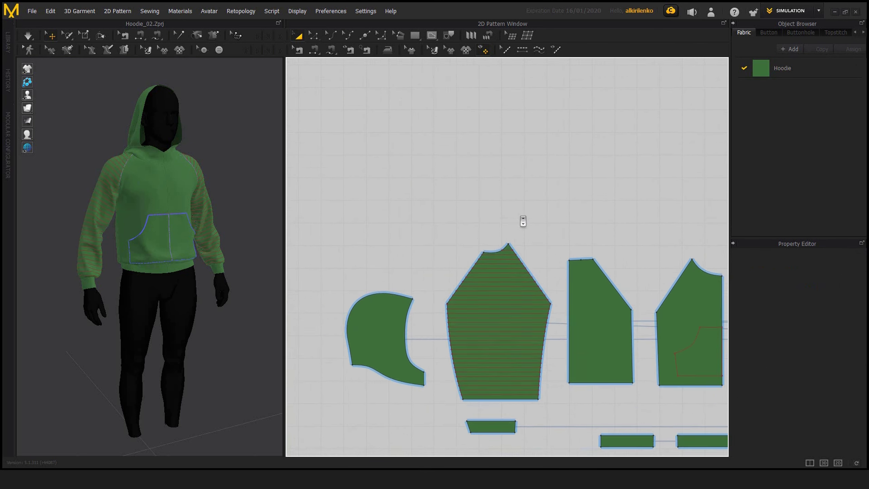
pyautogui.scroll(1, 428, 155)
pyautogui.rightClick(444, 141)
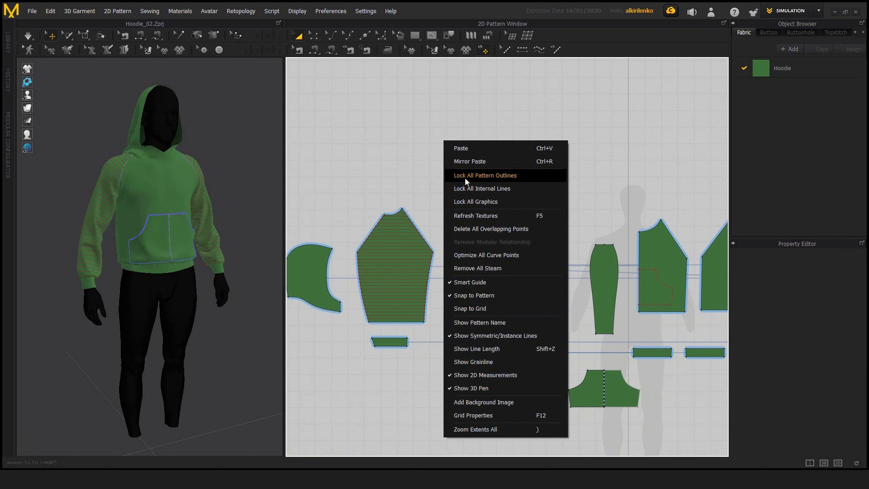
pyautogui.click(496, 189)
pyautogui.scroll(2, 463, 159)
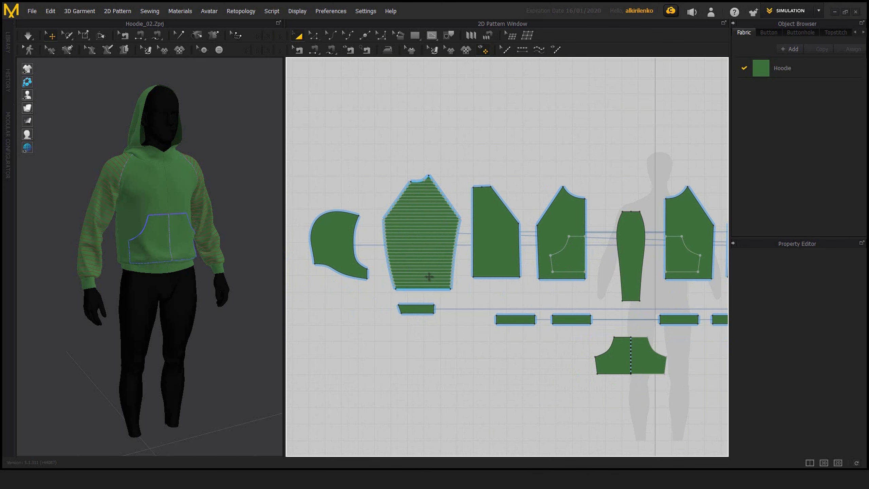
# Step: Select the striped sleeve piece with its internal lines locked, clear the selection and select the piece again
pyautogui.click(427, 221)
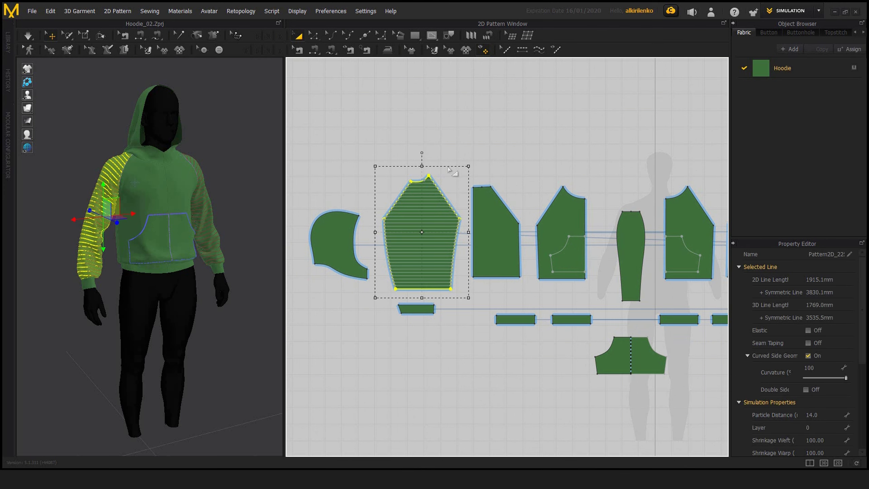
pyautogui.click(500, 153)
pyautogui.click(424, 208)
pyautogui.scroll(5, 437, 250)
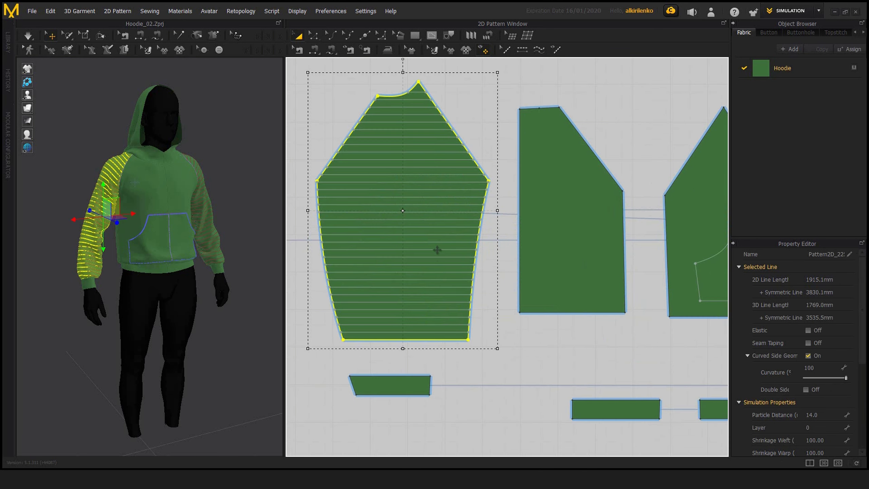
pyautogui.moveTo(385, 197); pyautogui.dragTo(451, 237, button='middle')
pyautogui.click(389, 152)
pyautogui.click(478, 199)
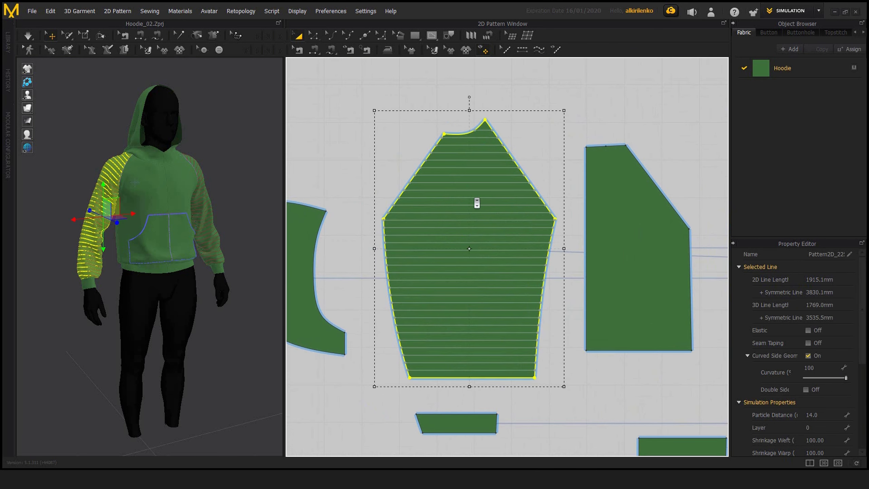
# Step: Deselect the striped sleeve piece, reselect it by its interior and clear the selection again
pyautogui.scroll(-5, 475, 199)
pyautogui.click(565, 169)
pyautogui.moveTo(566, 169); pyautogui.dragTo(472, 170, button='middle')
pyautogui.click(514, 206)
pyautogui.click(423, 113)
pyautogui.moveTo(370, 147); pyautogui.dragTo(433, 154, button='middle')
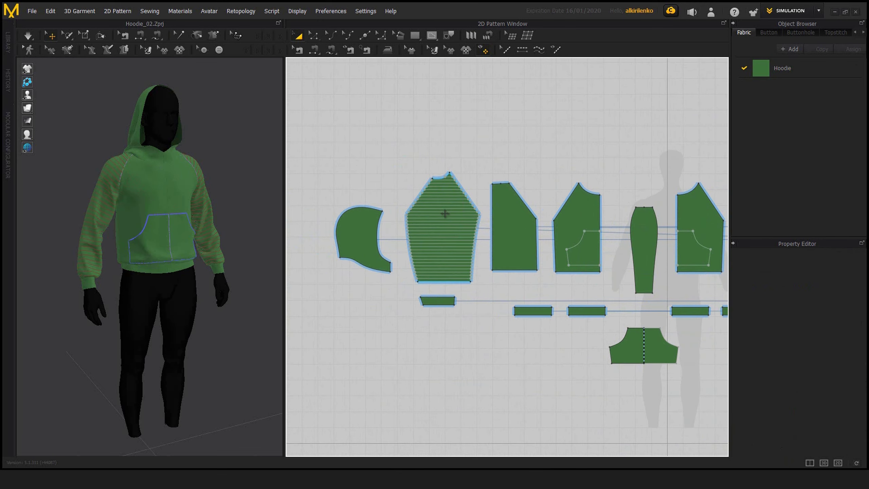
pyautogui.click(450, 222)
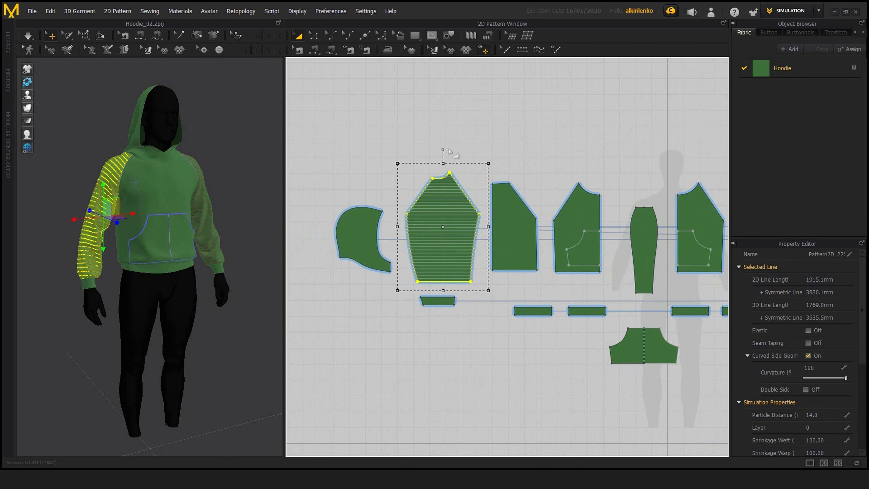
pyautogui.click(437, 154)
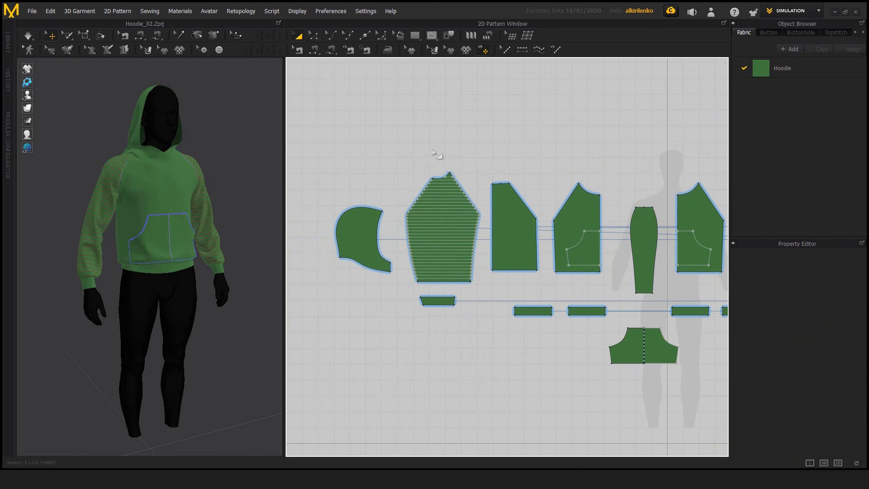
# Step: Unlock all internal lines so the sleeve stripes and pocket lines are editable
pyautogui.rightClick(462, 128)
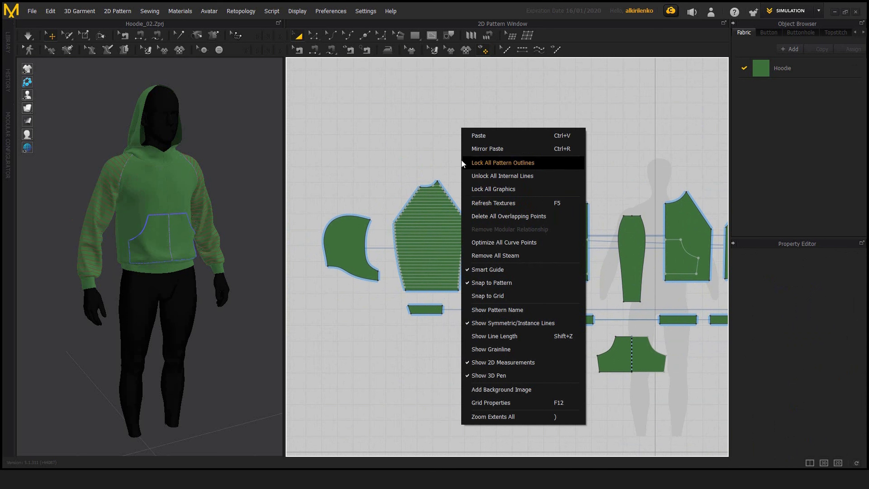
pyautogui.rightClick(444, 137)
pyautogui.click(481, 191)
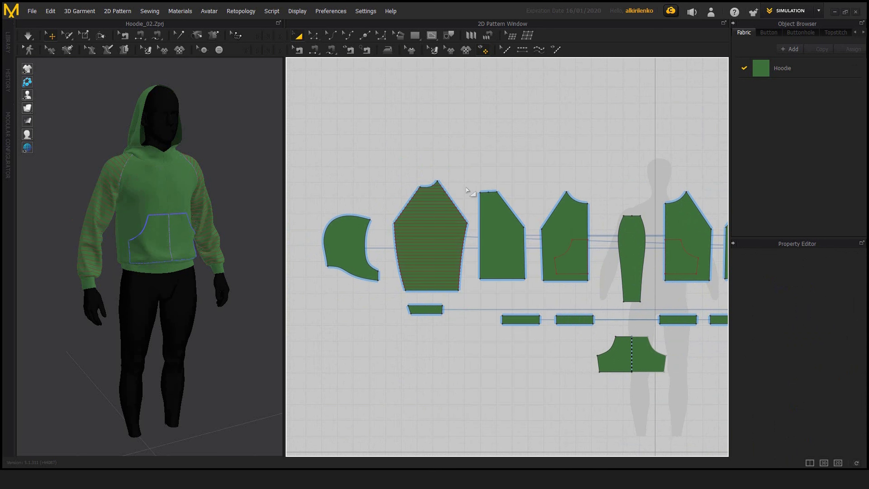
pyautogui.moveTo(473, 164); pyautogui.dragTo(448, 163, button='right')
# Step: Lock all internal lines once more and release the lock again
pyautogui.rightClick(446, 126)
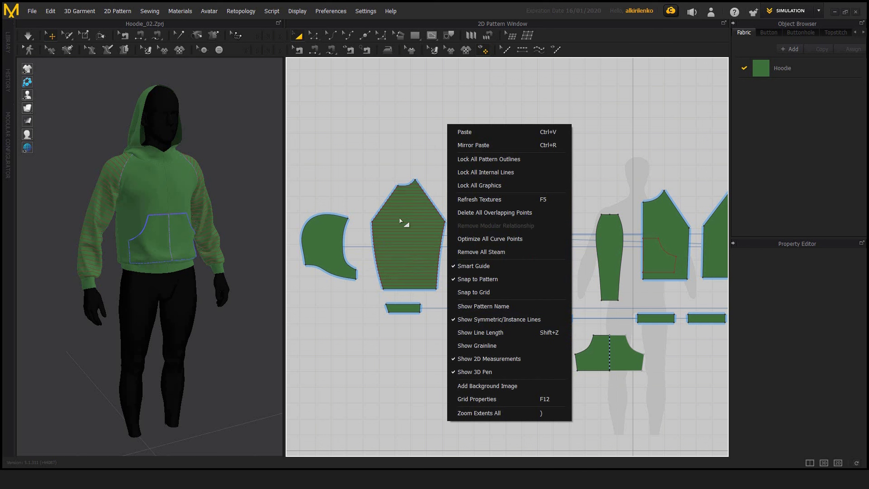
pyautogui.click(463, 173)
pyautogui.rightClick(439, 140)
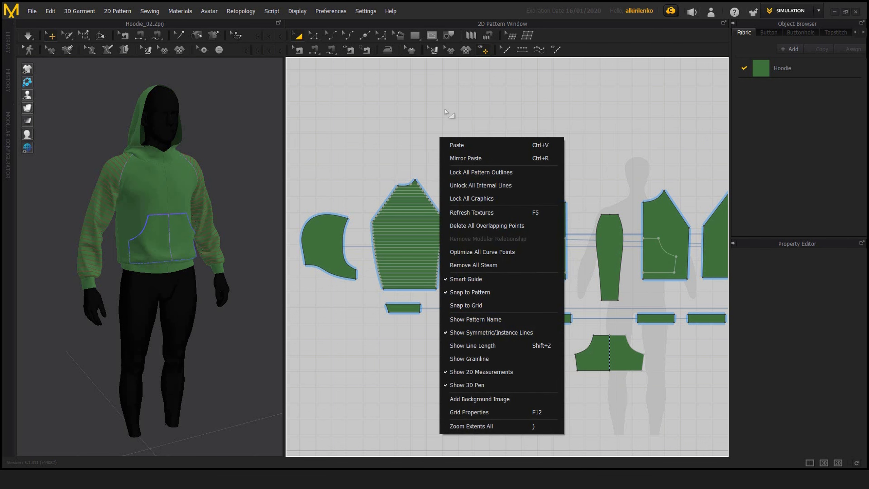
pyautogui.click(464, 188)
pyautogui.moveTo(415, 152); pyautogui.dragTo(449, 142, button='middle')
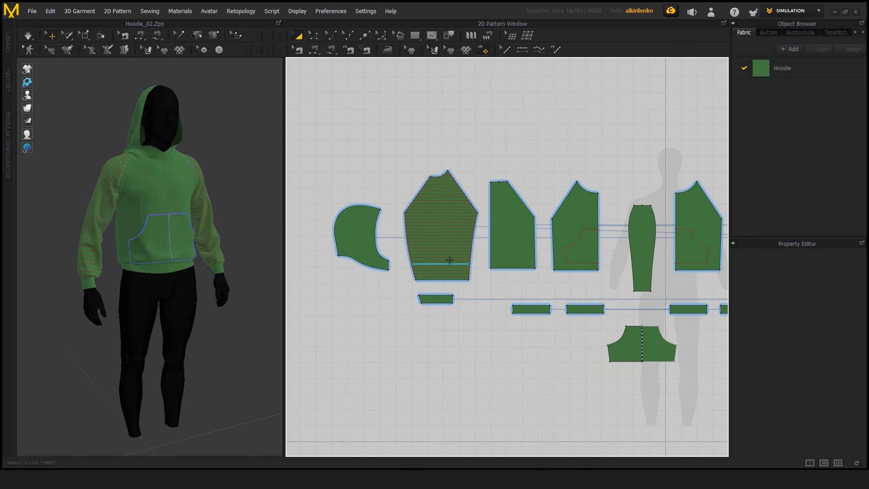
# Step: Enclose the striped sleeve piece and its internal lines in a selection box, and clear the selection
pyautogui.scroll(3, 474, 255)
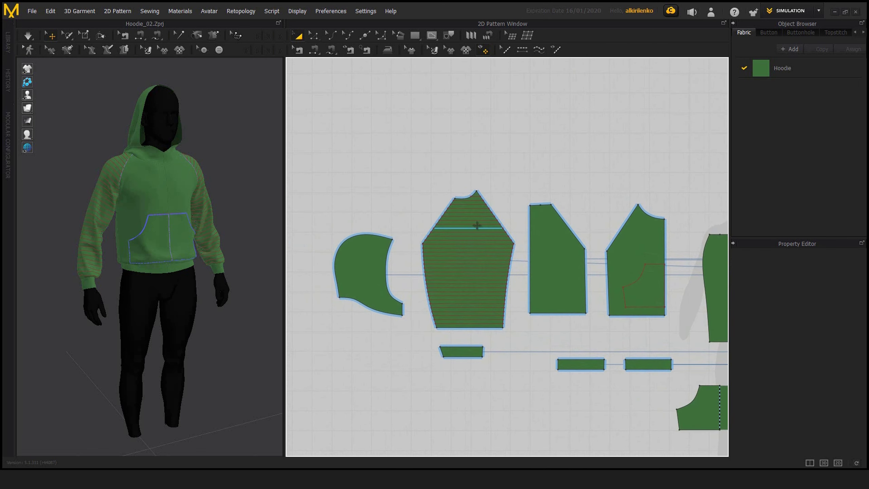
pyautogui.scroll(-2, 424, 151)
pyautogui.moveTo(422, 134); pyautogui.dragTo(507, 294)
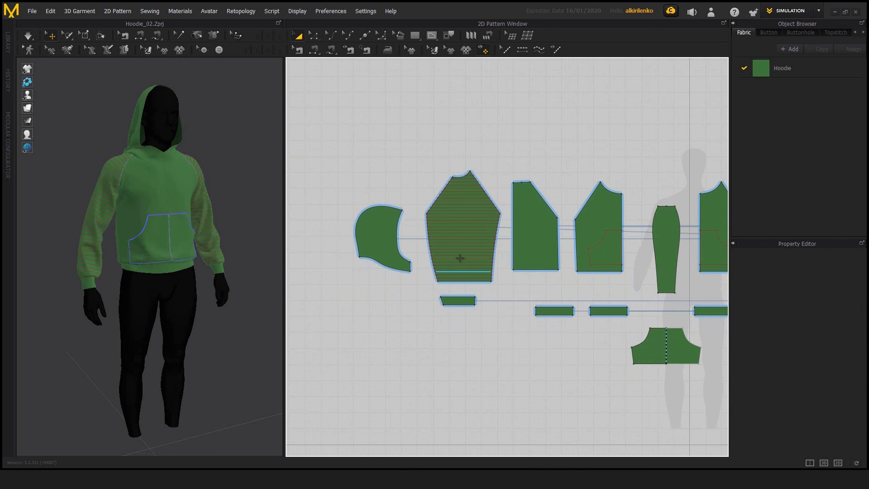
pyautogui.scroll(5, 439, 194)
pyautogui.moveTo(549, 347); pyautogui.dragTo(549, 349)
pyautogui.click(493, 360)
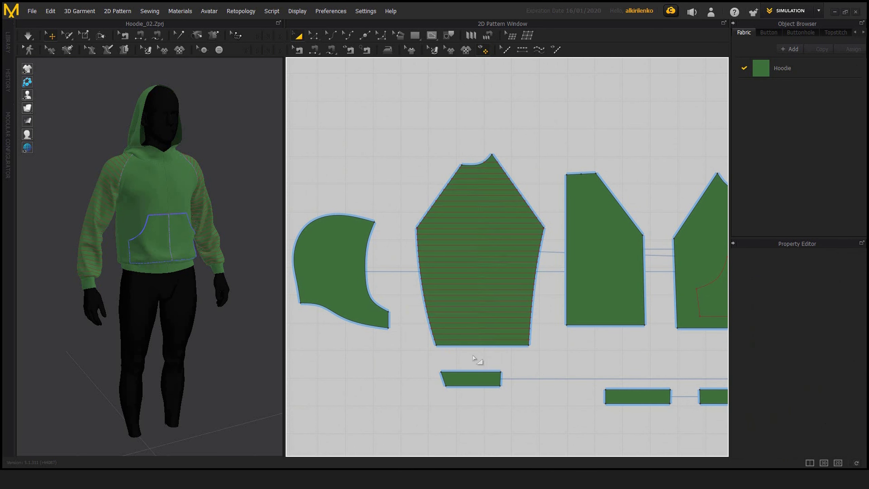
pyautogui.scroll(-3, 444, 156)
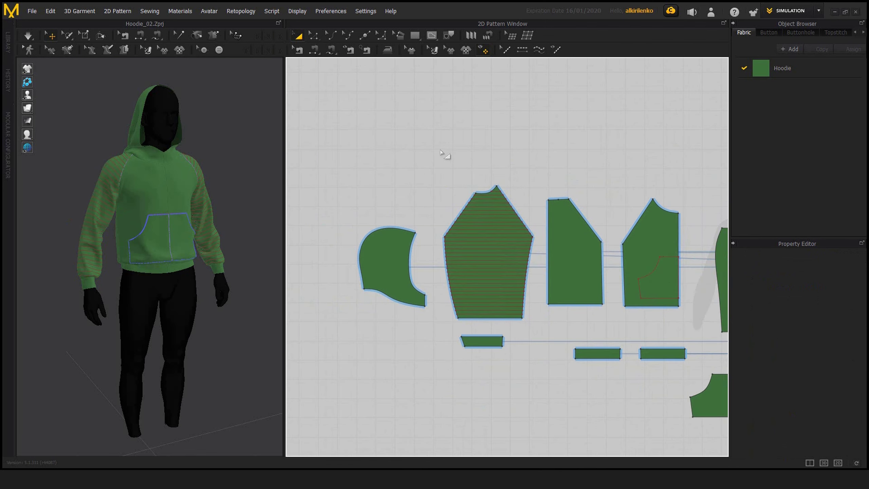
pyautogui.moveTo(440, 150); pyautogui.dragTo(540, 326)
# Step: Lock all pattern outlines, leaving the internal lines selectable
pyautogui.rightClick(499, 125)
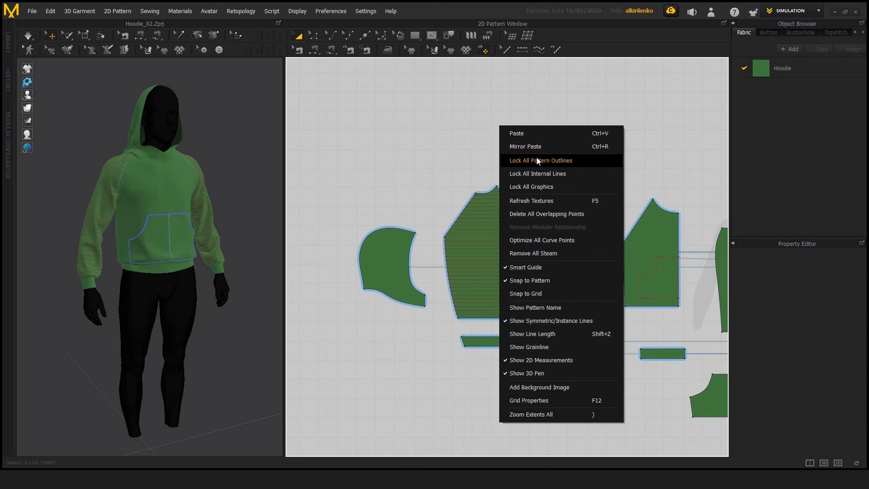
pyautogui.click(547, 161)
pyautogui.moveTo(553, 165); pyautogui.dragTo(437, 127, button='middle')
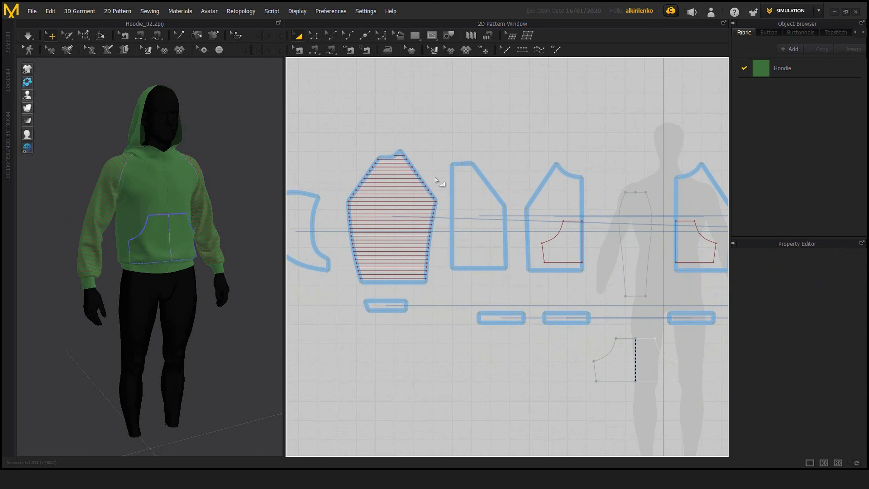
pyautogui.moveTo(435, 180); pyautogui.dragTo(341, 208, button='middle')
pyautogui.moveTo(457, 243); pyautogui.dragTo(638, 231, button='middle')
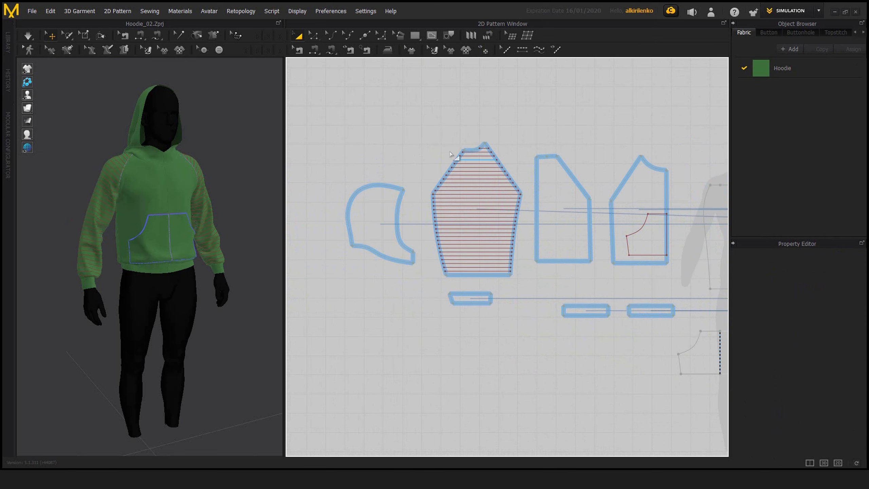
# Step: Box-select only the horizontal internal lines inside the locked outline of the striped sleeve beside the hood
pyautogui.scroll(-5, 543, 208)
pyautogui.moveTo(394, 130); pyautogui.dragTo(568, 381)
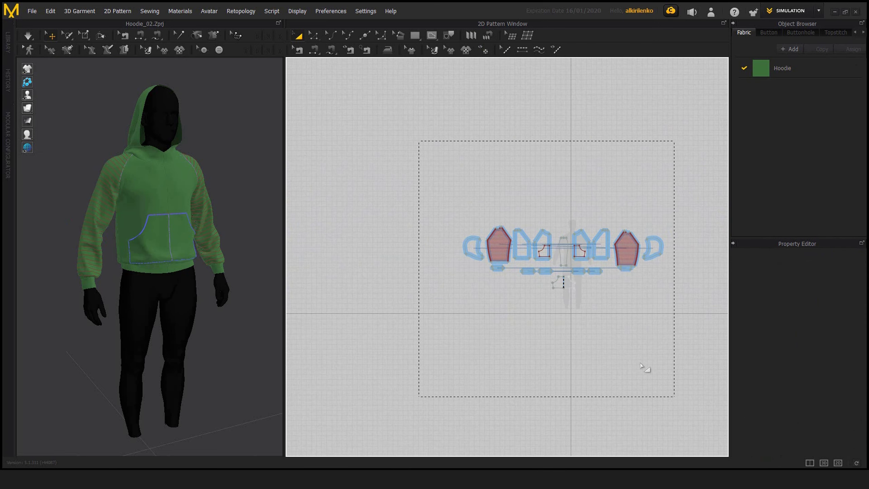
pyautogui.scroll(5, 504, 217)
pyautogui.scroll(3, 553, 229)
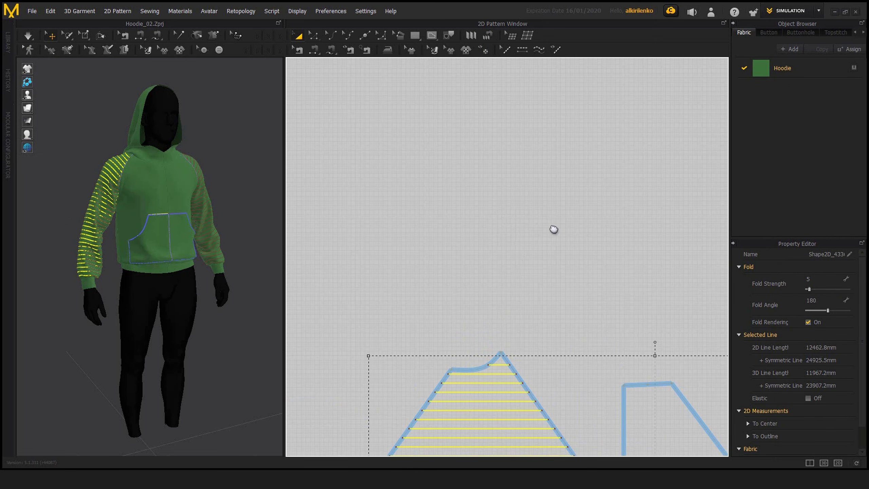
pyautogui.scroll(-5, 553, 229)
pyautogui.moveTo(457, 110); pyautogui.dragTo(568, 365)
pyautogui.scroll(2, 530, 314)
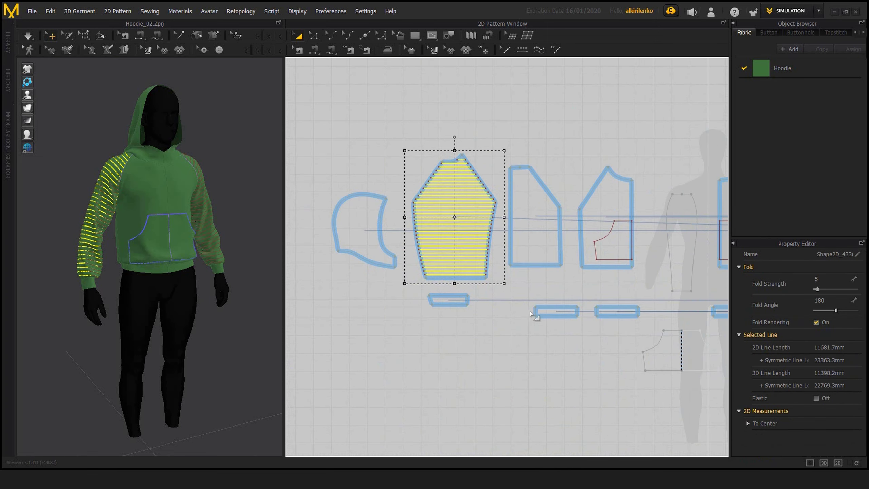
# Step: Clear the selection of the sleeve's internal lines, box-select them again and deselect them
pyautogui.scroll(3, 498, 294)
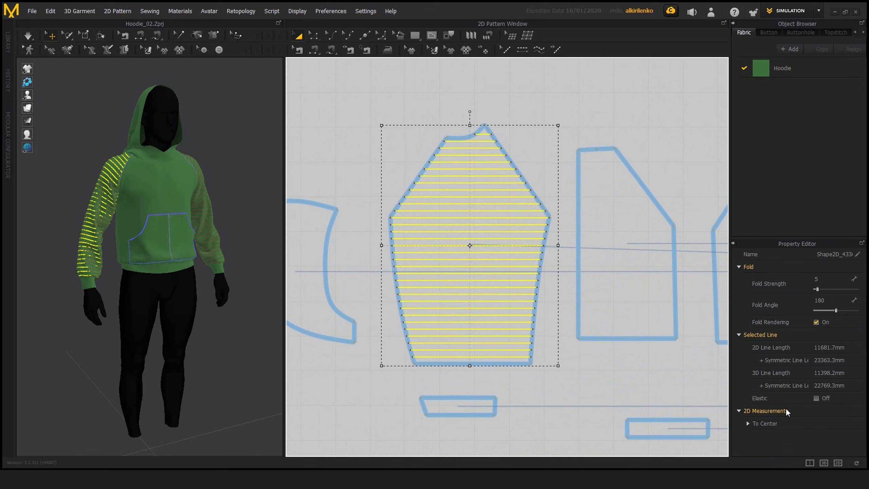
pyautogui.click(484, 389)
pyautogui.moveTo(384, 131); pyautogui.dragTo(581, 434)
pyautogui.scroll(-3, 529, 337)
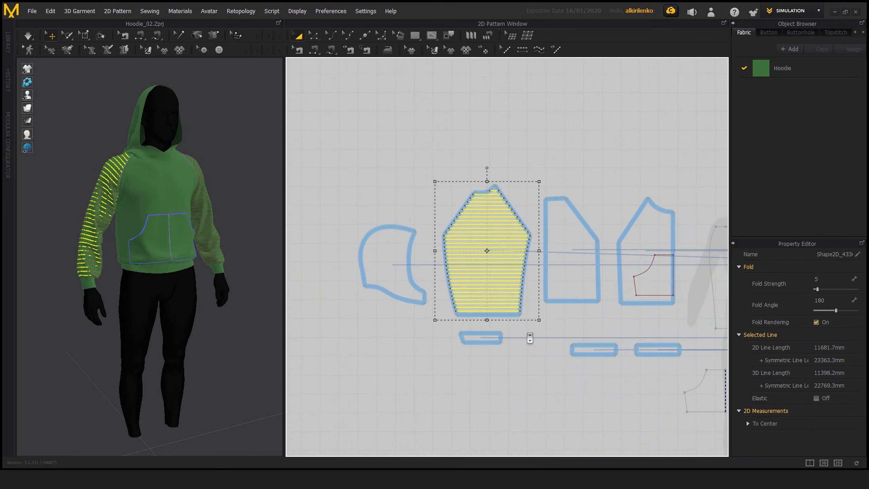
pyautogui.scroll(-3, 529, 336)
pyautogui.click(545, 319)
pyautogui.moveTo(574, 281); pyautogui.dragTo(504, 299, button='middle')
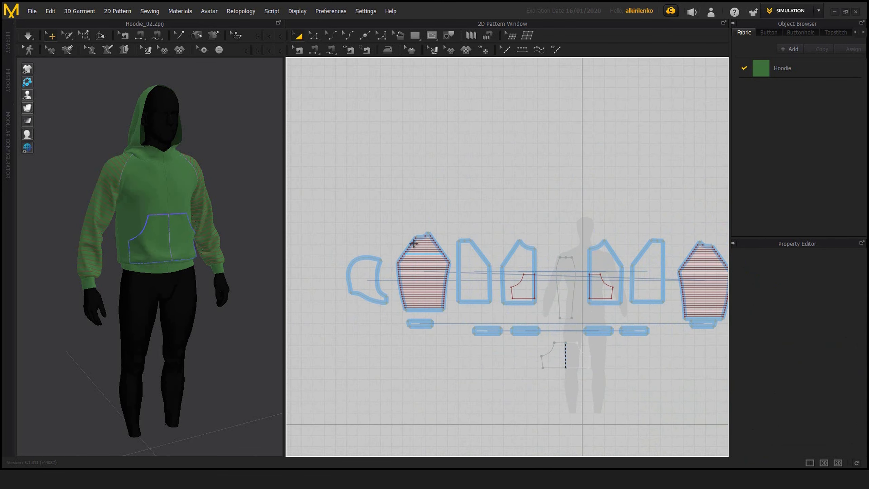
pyautogui.moveTo(452, 242); pyautogui.dragTo(490, 235, button='middle')
pyautogui.scroll(5, 501, 287)
pyautogui.moveTo(401, 237); pyautogui.dragTo(436, 240, button='middle')
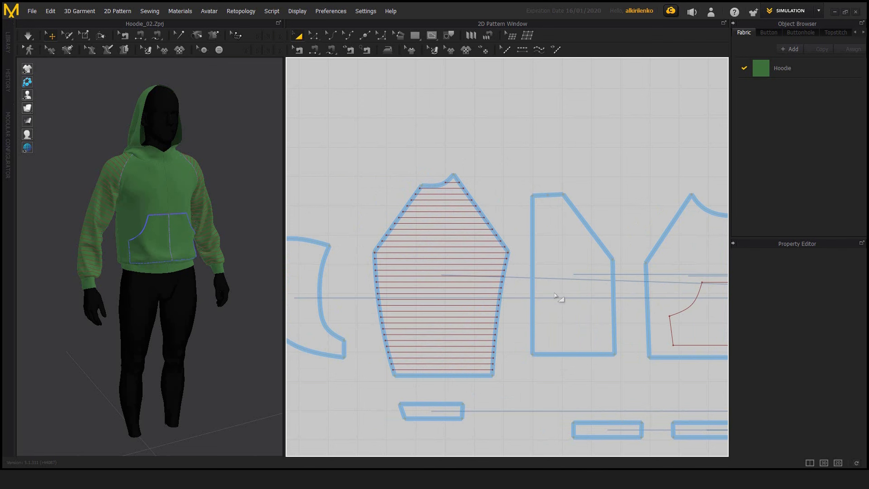
pyautogui.scroll(-5, 554, 294)
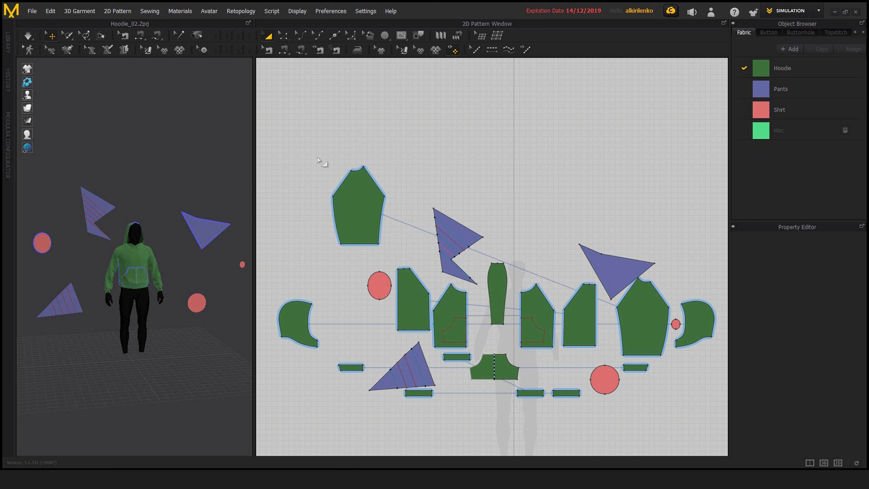
# Step: Select the patterns below the detached upper sleeve piece with a freeform polygon boundary around them, and clear the selection
pyautogui.click(322, 133)
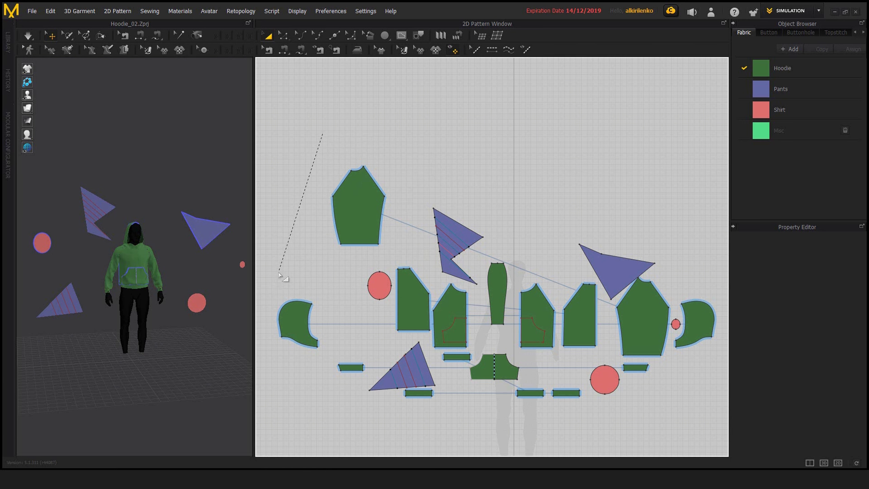
pyautogui.click(267, 388)
pyautogui.click(397, 432)
pyautogui.click(654, 412)
pyautogui.click(723, 370)
pyautogui.click(718, 193)
pyautogui.click(403, 247)
pyautogui.click(413, 208)
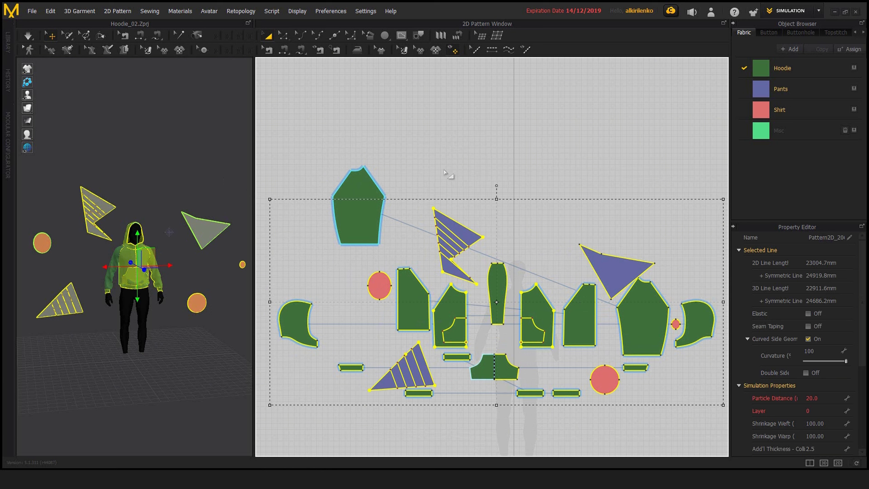
pyautogui.press('Escape')
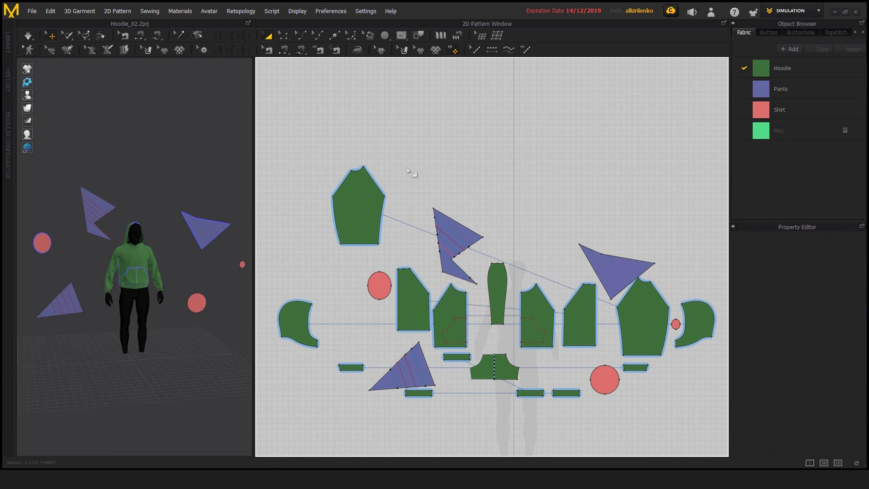
# Step: With Edit Pattern, enclose the internal-line endpoints along the upper striped Pants pattern's inner edge in a freeform polygon boundary to select them
pyautogui.scroll(1, 314, 136)
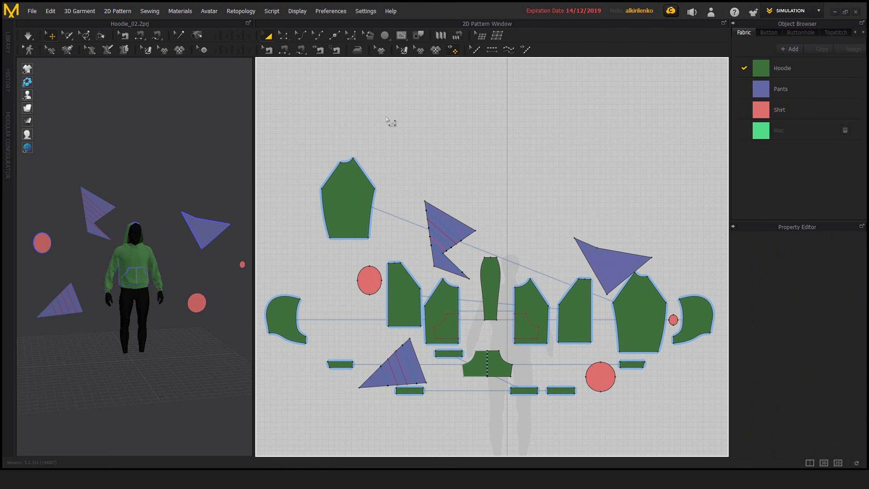
pyautogui.click(285, 38)
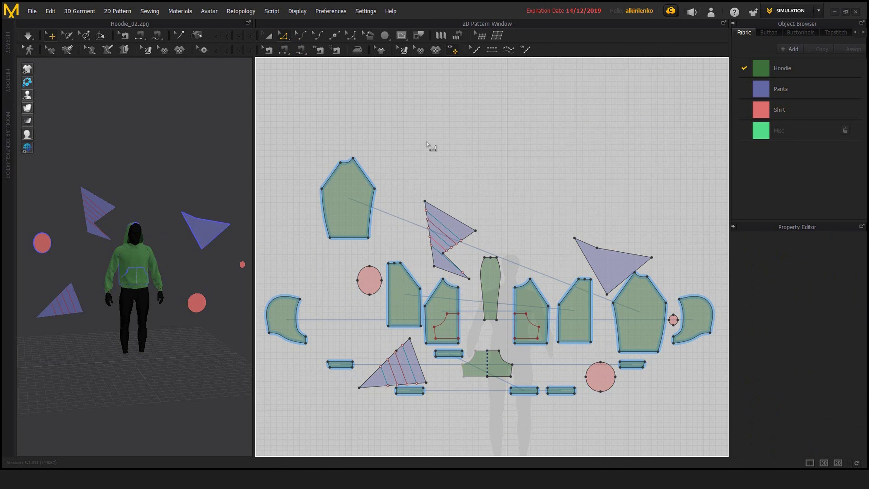
pyautogui.moveTo(474, 239); pyautogui.dragTo(477, 239, button='middle')
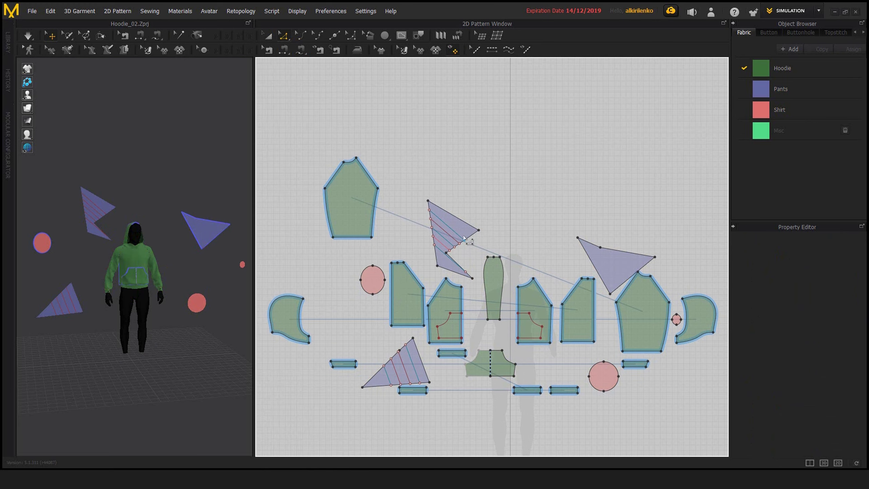
pyautogui.scroll(3, 478, 242)
pyautogui.moveTo(429, 219); pyautogui.dragTo(457, 231, button='middle')
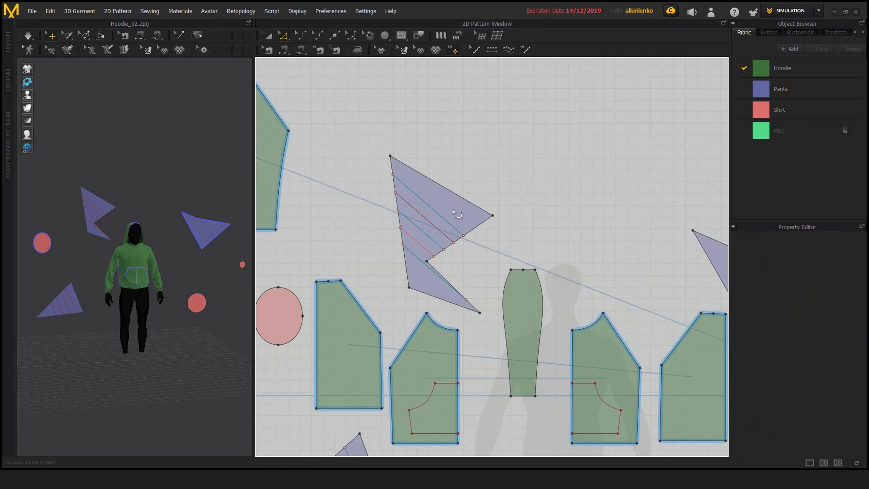
pyautogui.click(455, 209)
pyautogui.click(413, 247)
pyautogui.click(428, 287)
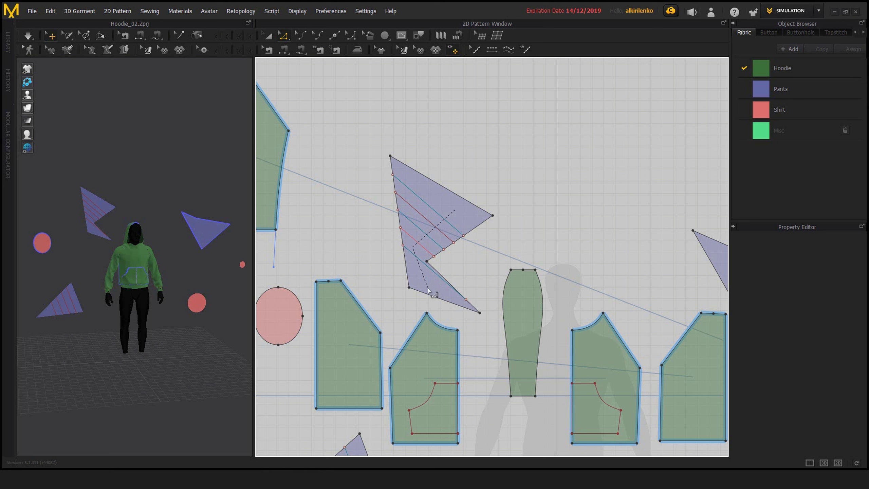
pyautogui.click(457, 209)
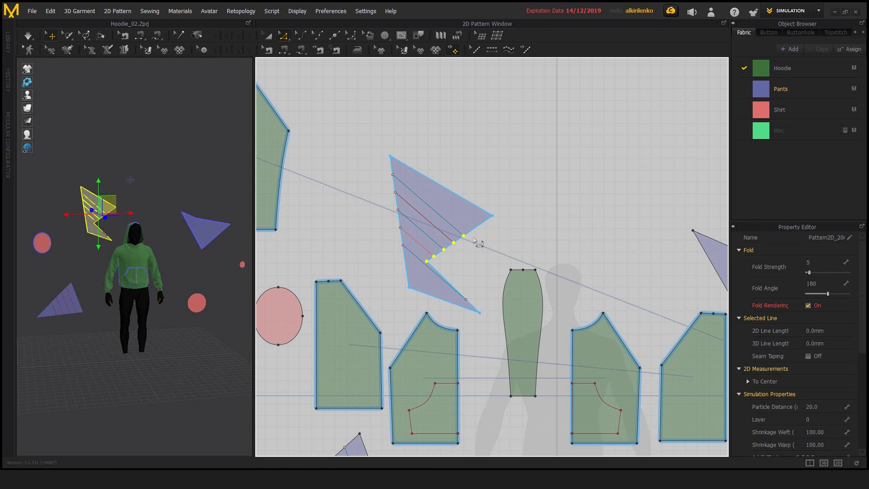
# Step: Add all points and edges of the narrow central Hoodie pattern to the selection with a polygon boundary around it
pyautogui.scroll(-3, 514, 238)
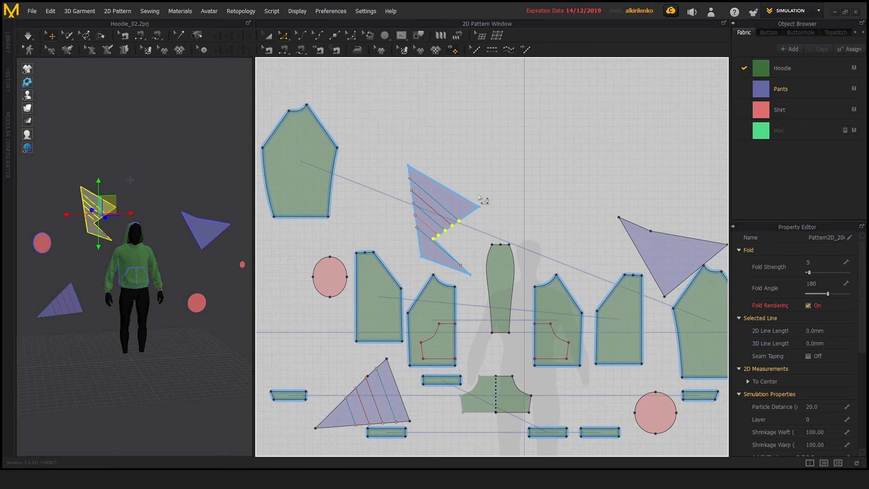
pyautogui.moveTo(496, 222); pyautogui.dragTo(483, 199, button='middle')
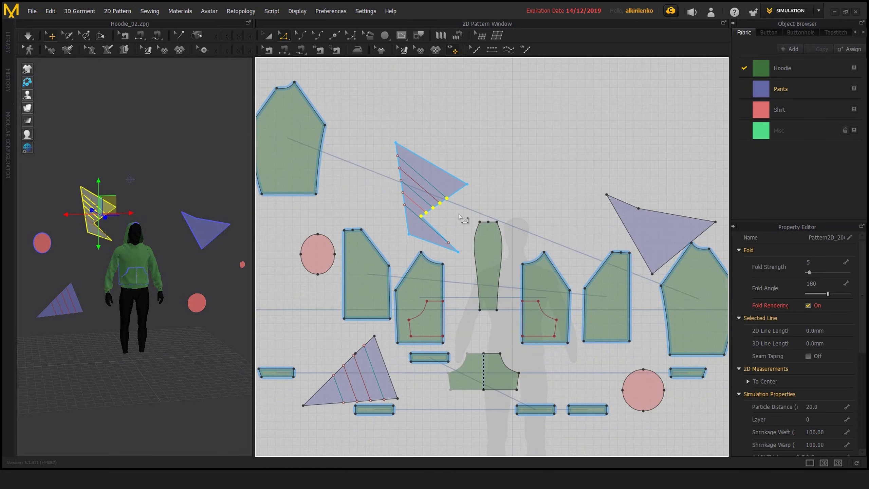
pyautogui.click(478, 196)
pyautogui.click(461, 218)
pyautogui.click(468, 318)
pyautogui.click(507, 319)
pyautogui.click(518, 214)
pyautogui.click(478, 197)
# Step: Add the neckline curve of the front Hoodie piece beside the narrow central pattern to the selection with a polygon boundary
pyautogui.moveTo(526, 216); pyautogui.dragTo(475, 174, button='middle')
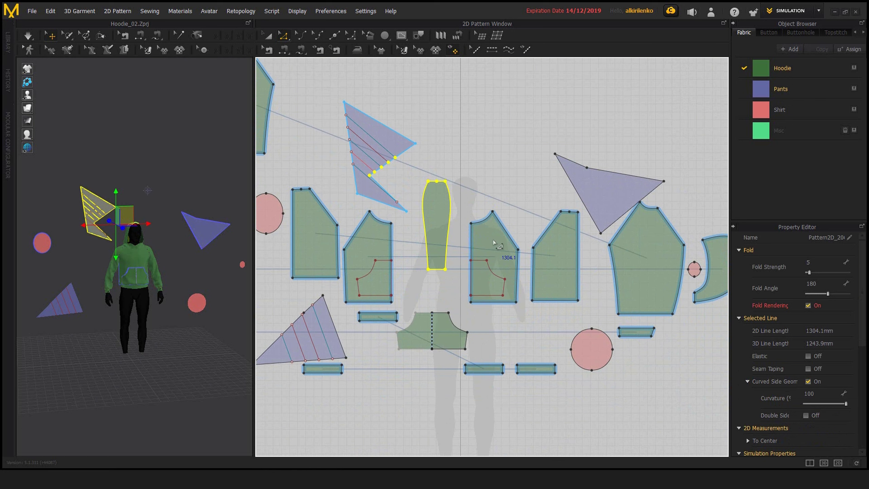
pyautogui.click(506, 234)
pyautogui.click(500, 177)
pyautogui.click(463, 198)
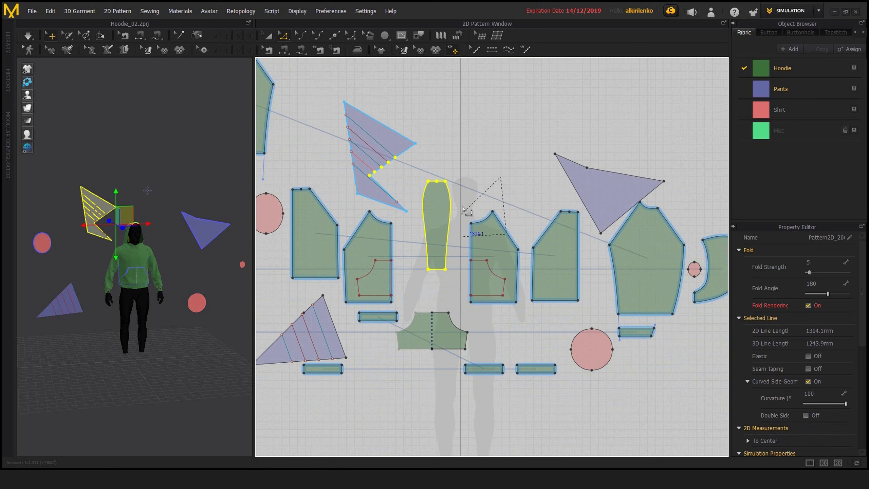
pyautogui.keyDown('shift'); pyautogui.doubleClick(462, 237); pyautogui.keyUp('shift')
# Step: Move the selected points, narrow pattern and neckline curves together slightly upward with Transform Pattern, return to Edit Pattern and clear the selection
pyautogui.moveTo(451, 188)
pyautogui.mouseDown(button='middle')
pyautogui.moveTo(446, 202)
pyautogui.moveTo(529, 217)
pyautogui.mouseUp(button='middle')
pyautogui.press('a')
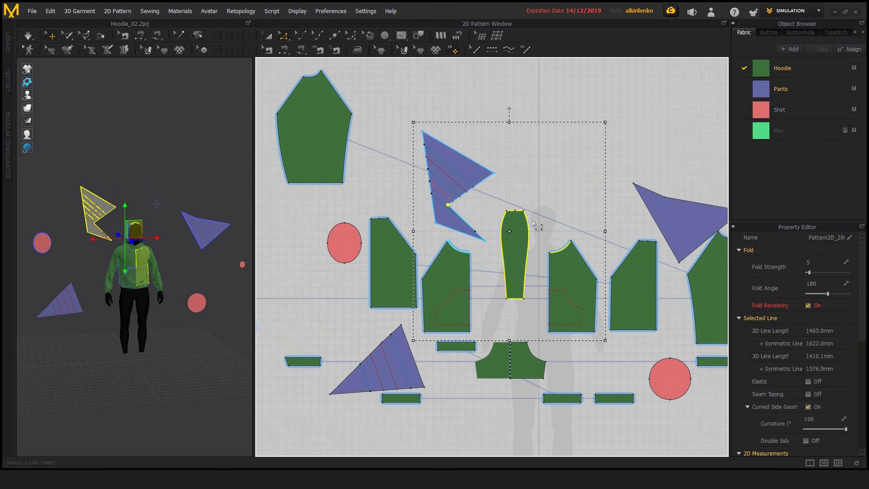
pyautogui.moveTo(516, 221); pyautogui.dragTo(553, 190)
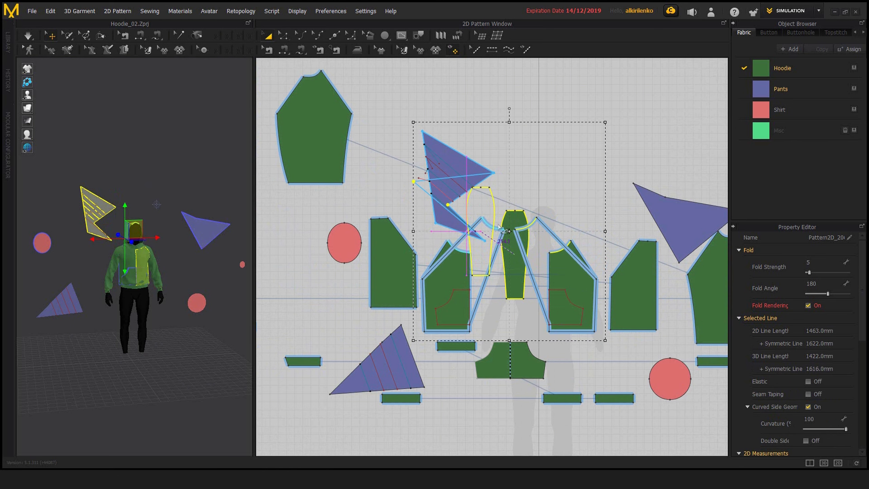
pyautogui.hotkey('ctrl', 'z')
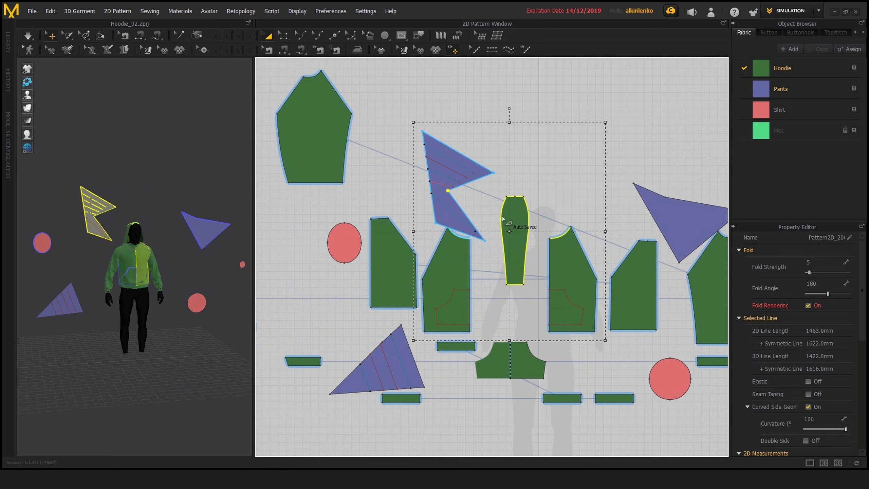
pyautogui.press('z')
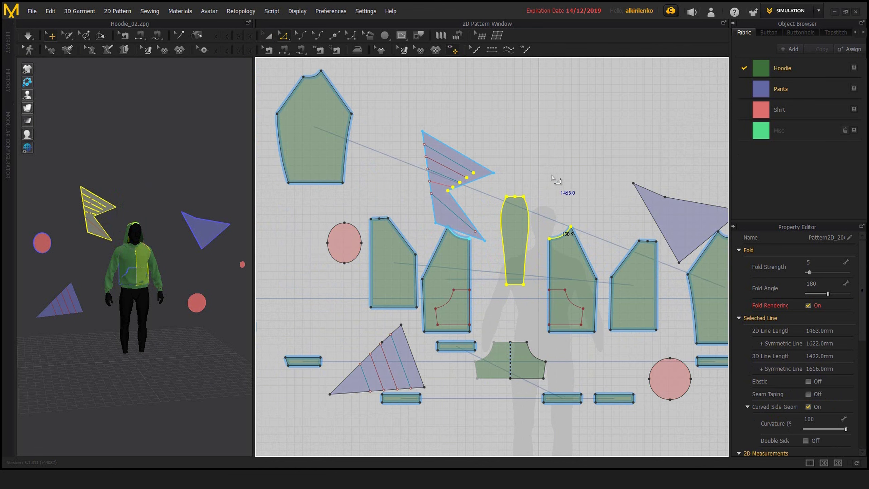
pyautogui.click(547, 175)
pyautogui.moveTo(530, 184); pyautogui.dragTo(501, 195, button='middle')
pyautogui.scroll(-1, 541, 207)
pyautogui.scroll(-3, 503, 203)
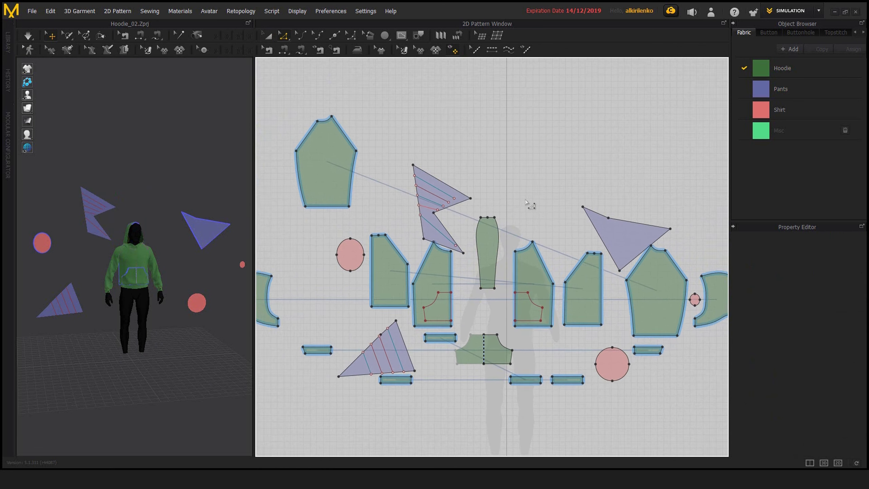